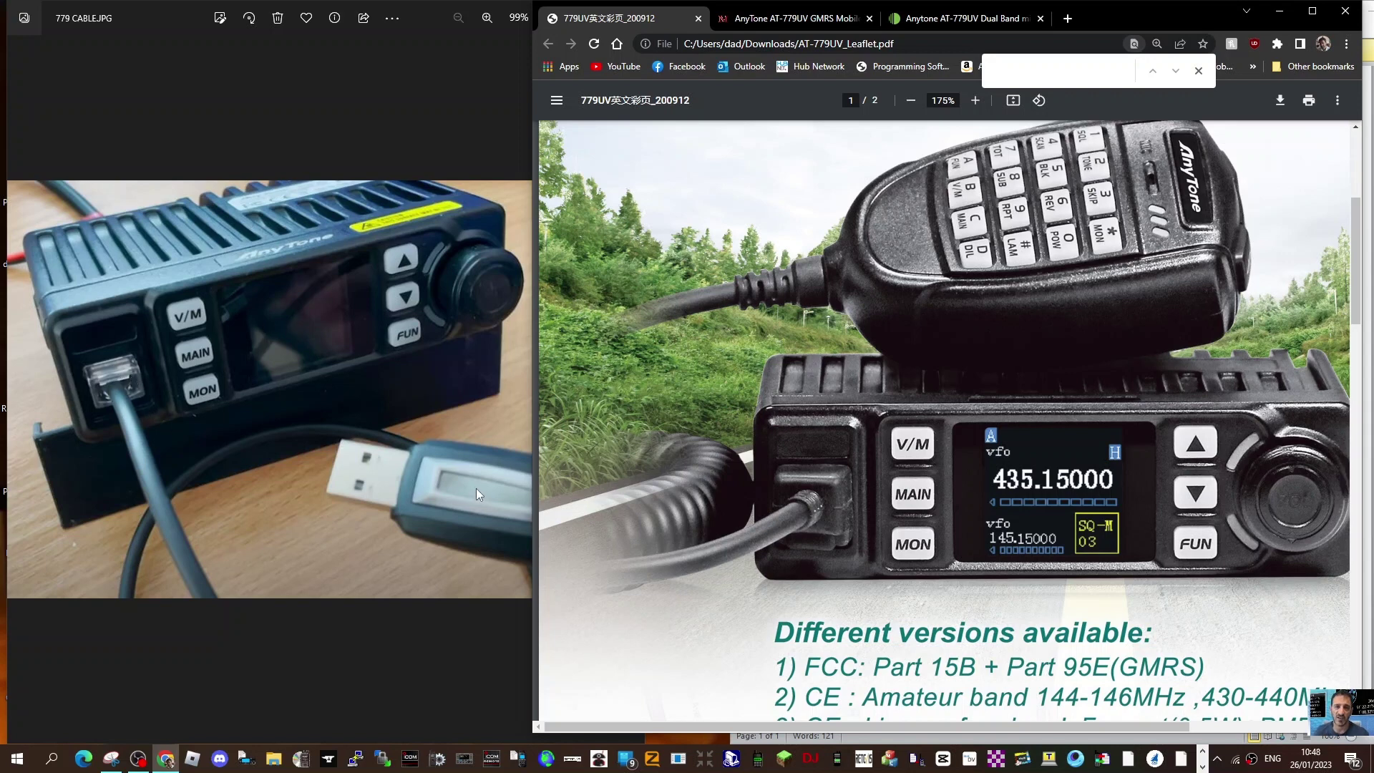
- Check the radio's COM port under Ports in Device Manager
{"action": "right_click", "coordinate": [16, 758]}
{"action": "left_click", "coordinate": [54, 452]}
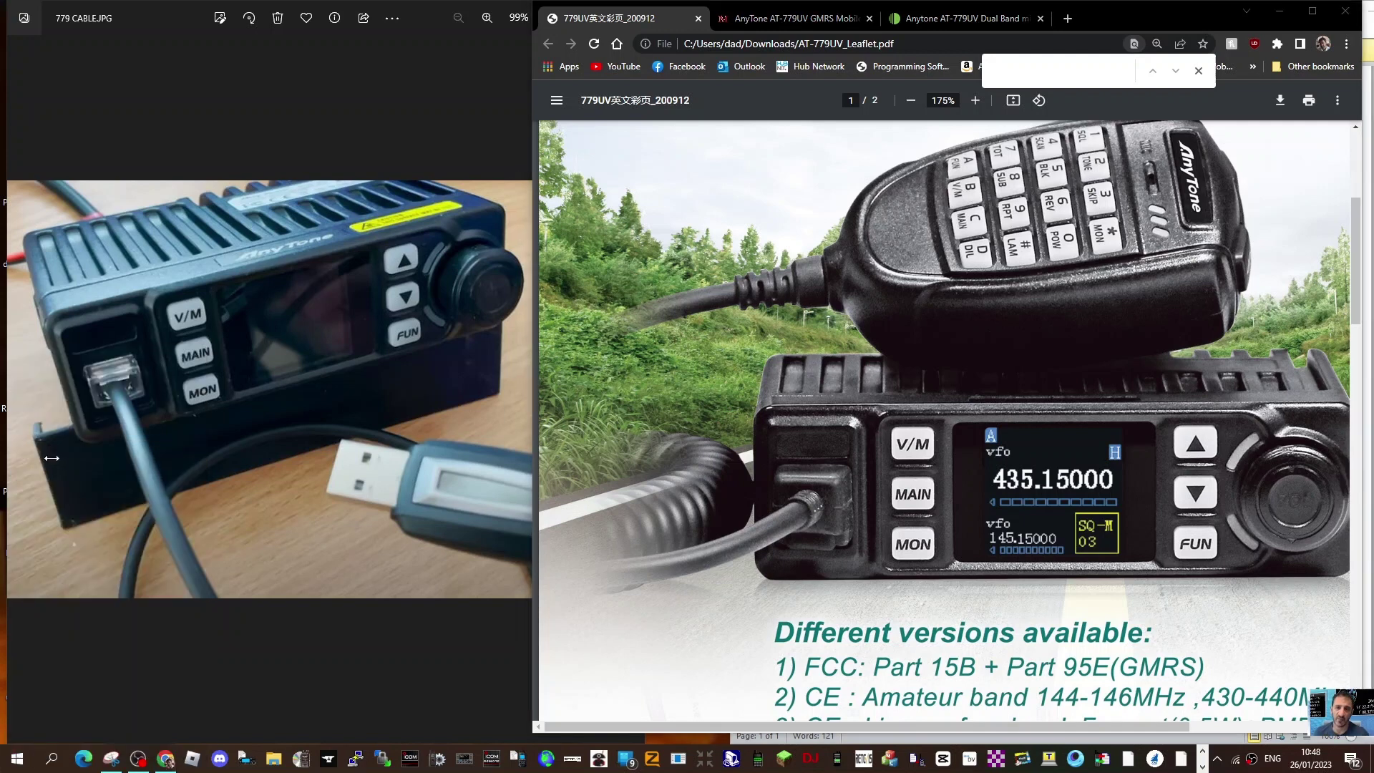
{"action": "double_click", "coordinate": [129, 266]}
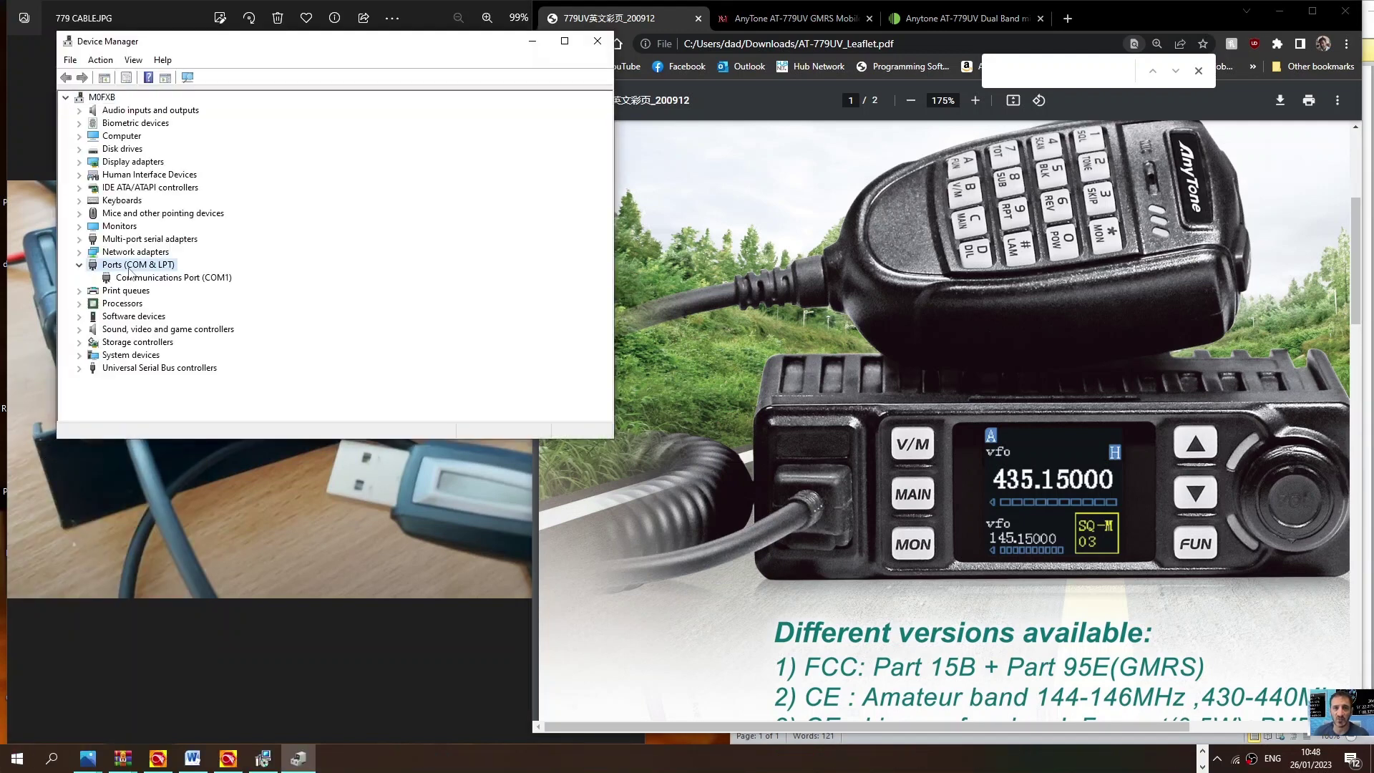
{"action": "left_click", "coordinate": [598, 41]}
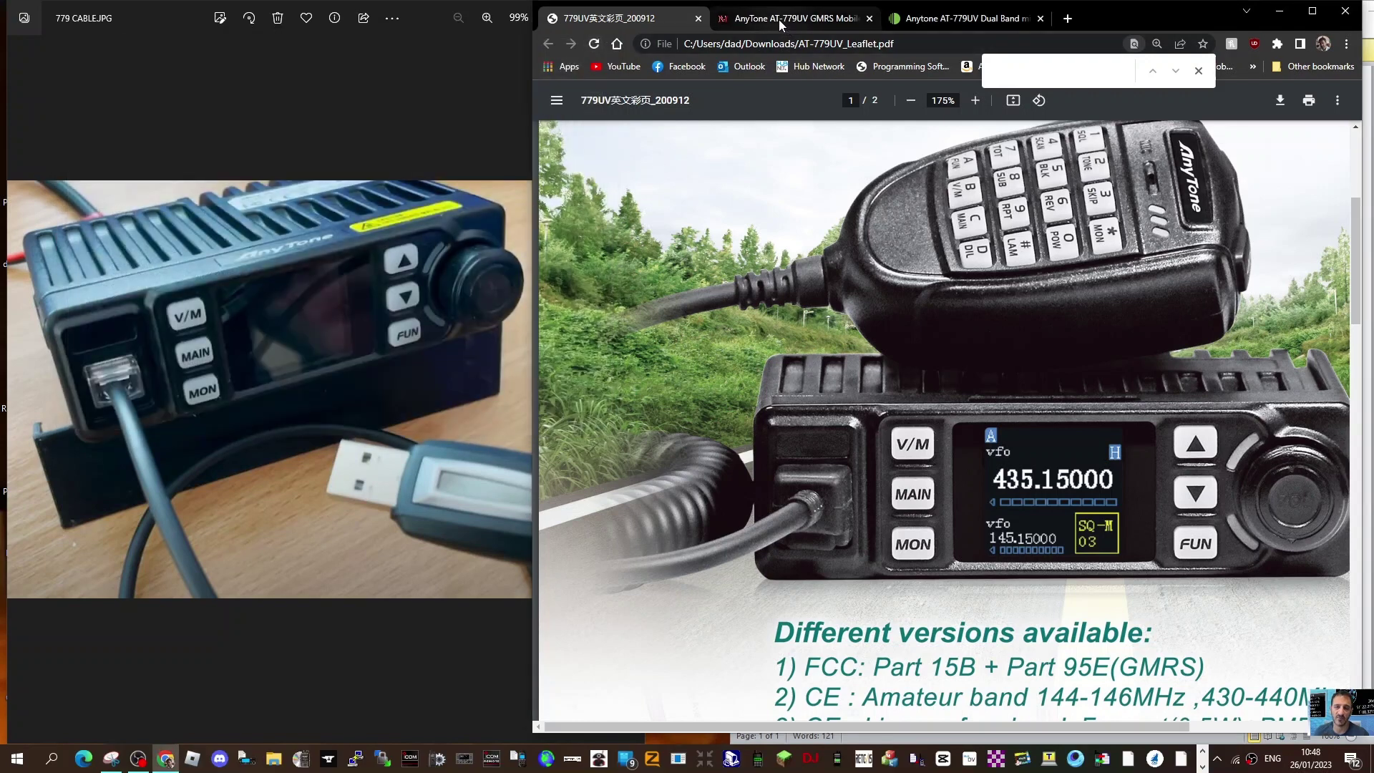
- Look over the Moonraker and miklor.com AT-779UV pages
{"action": "left_click", "coordinate": [945, 18]}
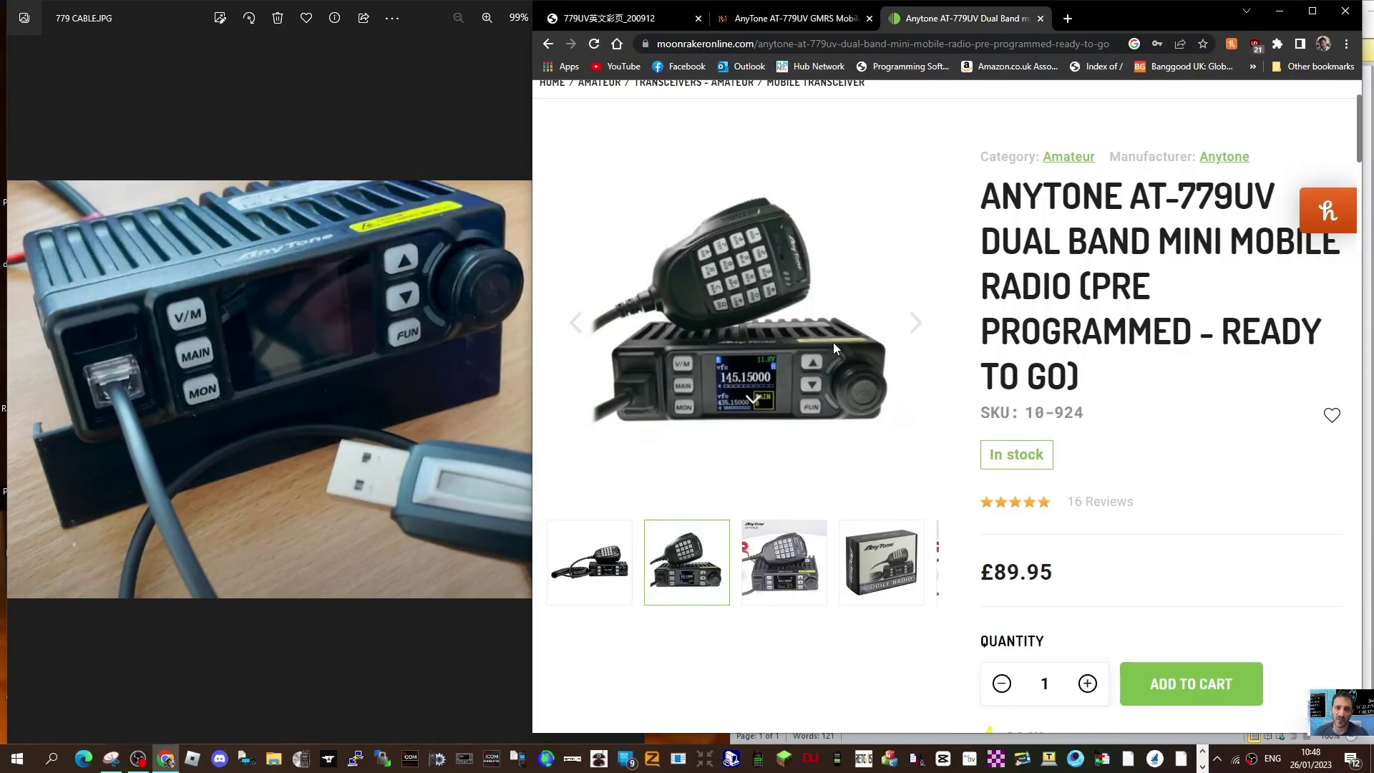
{"action": "scroll", "coordinate": [833, 342], "scroll_direction": "down", "scroll_amount": 4}
{"action": "scroll", "coordinate": [833, 342], "scroll_direction": "up", "scroll_amount": 1}
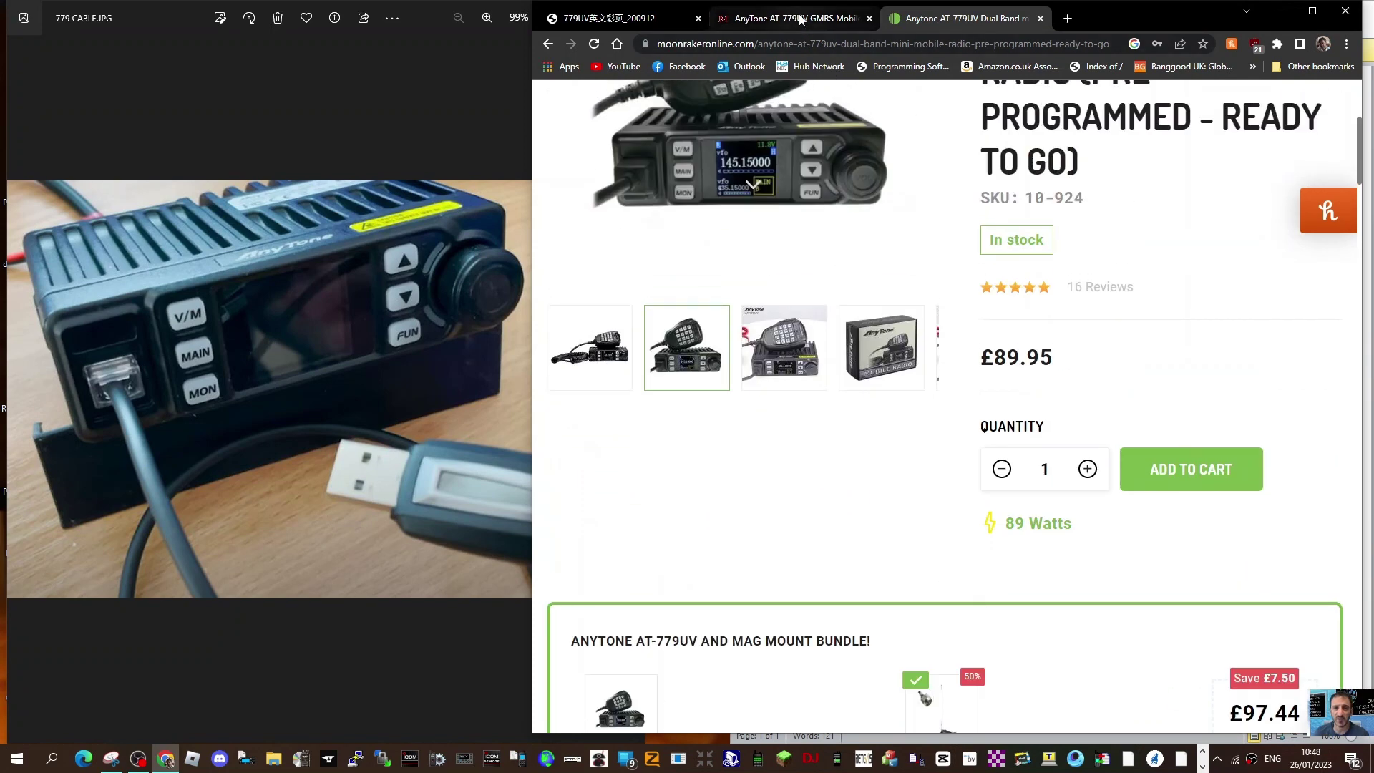
{"action": "left_click", "coordinate": [800, 19]}
{"action": "scroll", "coordinate": [816, 337], "scroll_direction": "down", "scroll_amount": 3}
{"action": "scroll", "coordinate": [818, 336], "scroll_direction": "up", "scroll_amount": 3}
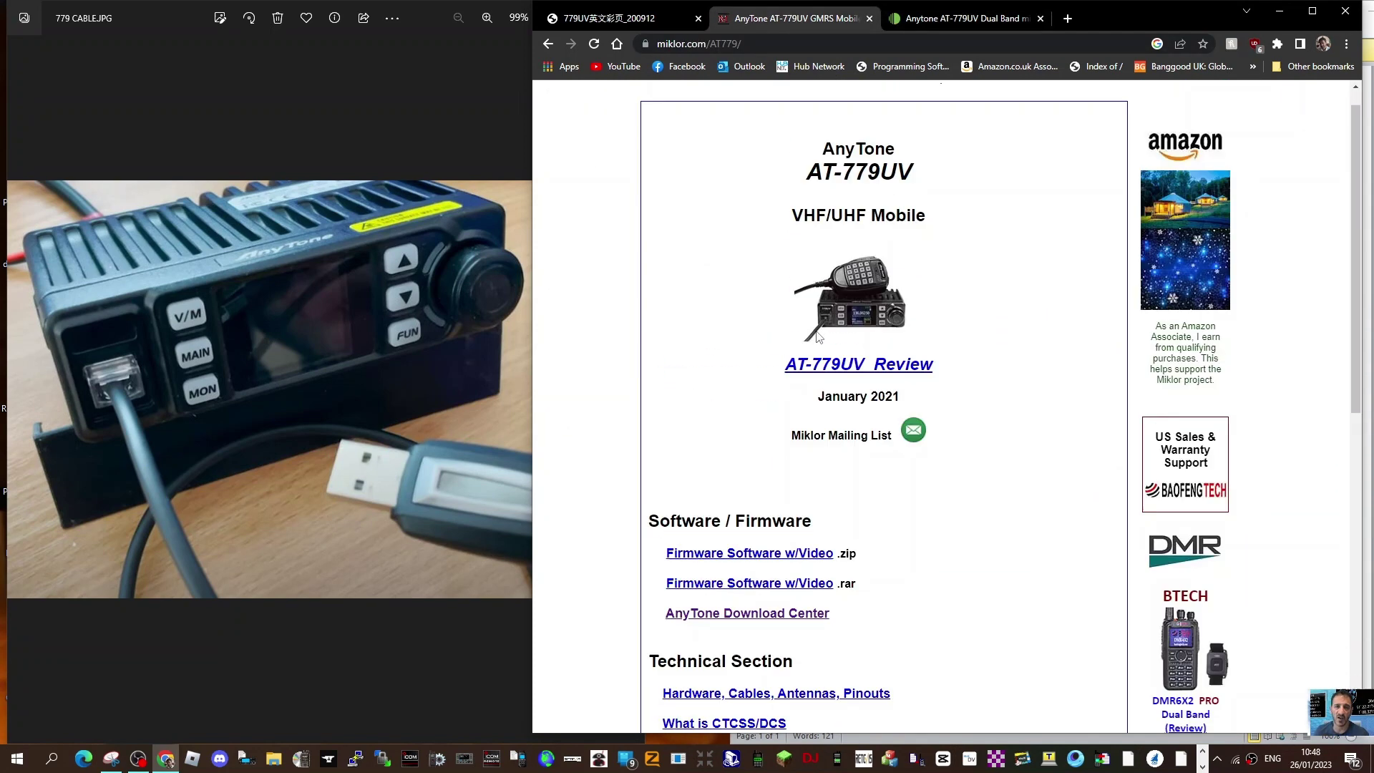
{"action": "scroll", "coordinate": [818, 337], "scroll_direction": "up", "scroll_amount": 1}
{"action": "scroll", "coordinate": [808, 364], "scroll_direction": "down", "scroll_amount": 2}
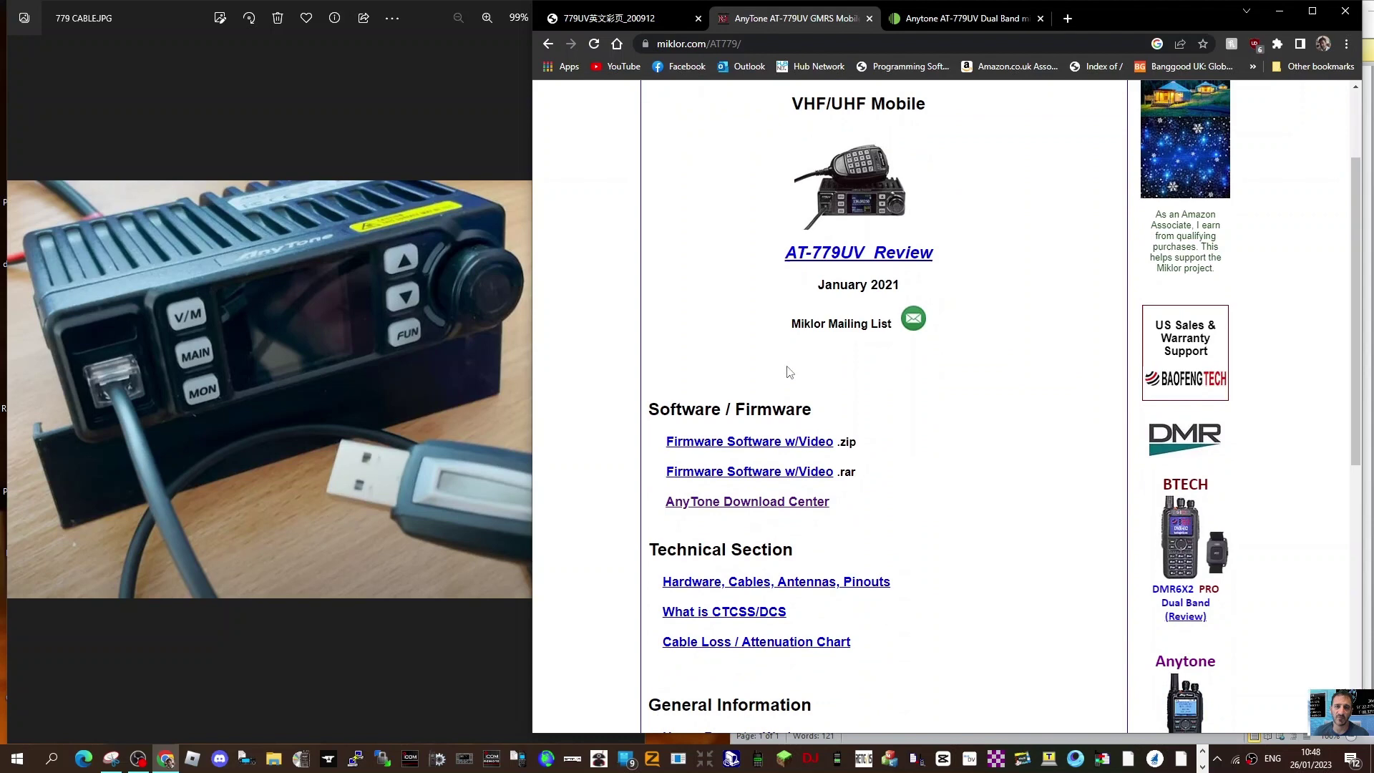
- Download the Anytone AT-779UV software attachment from the Moonraker product page
{"action": "left_click", "coordinate": [965, 18]}
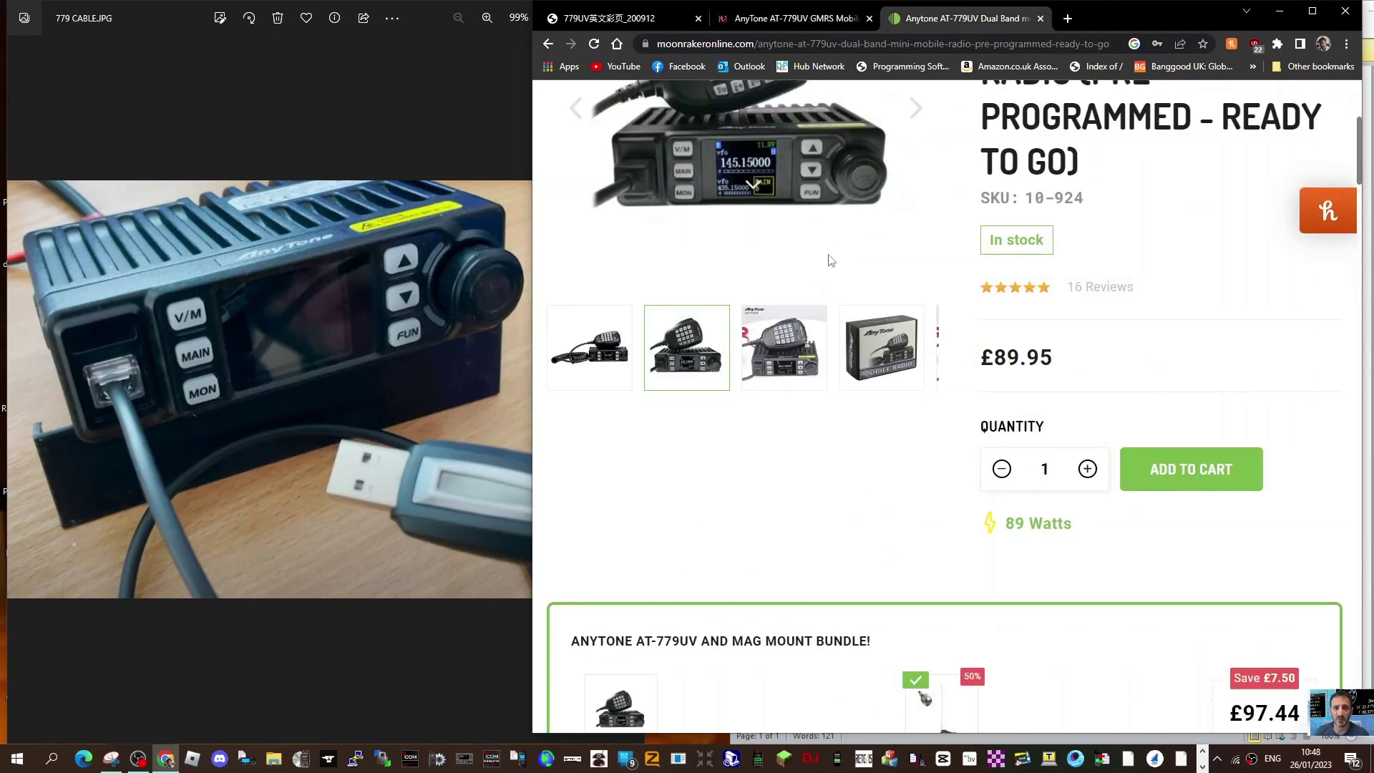
{"action": "scroll", "coordinate": [830, 261], "scroll_direction": "down", "scroll_amount": 10}
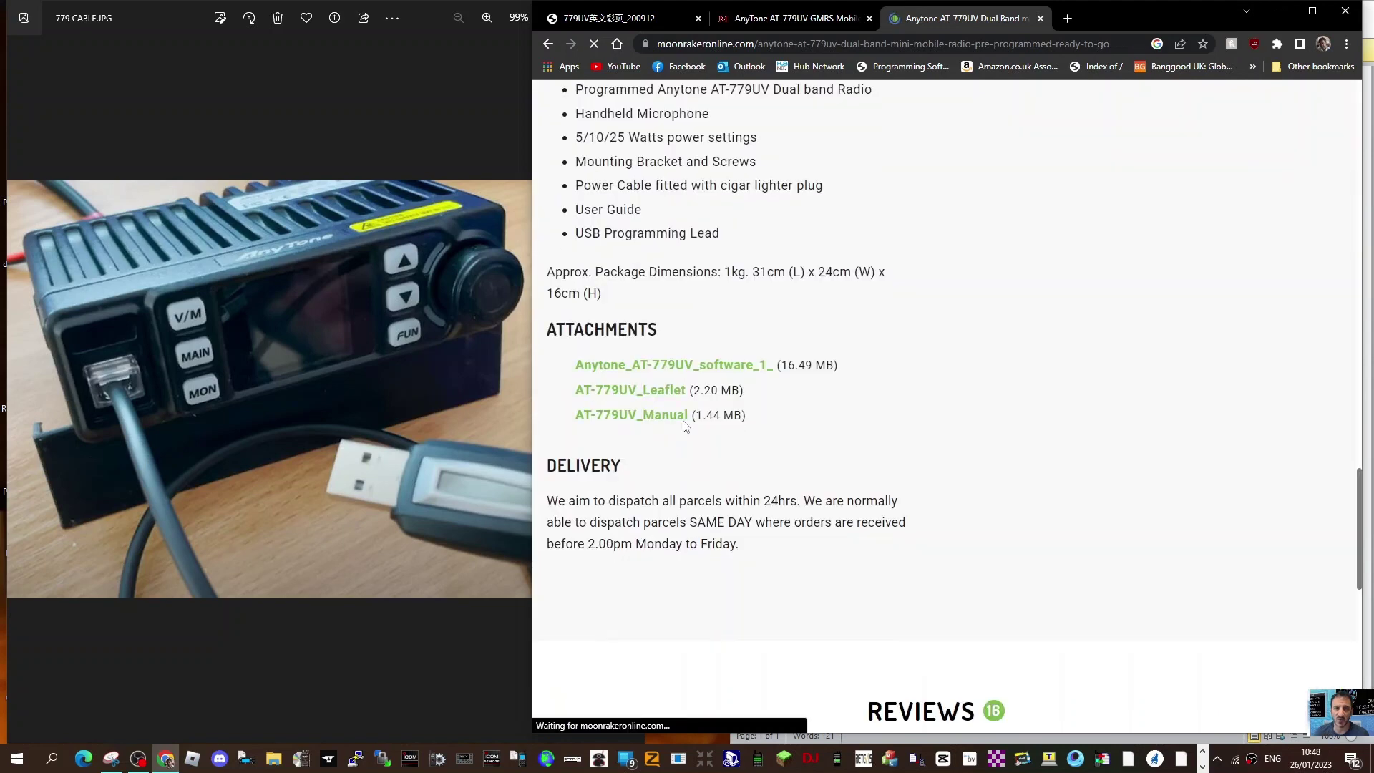
{"action": "left_click", "coordinate": [667, 368]}
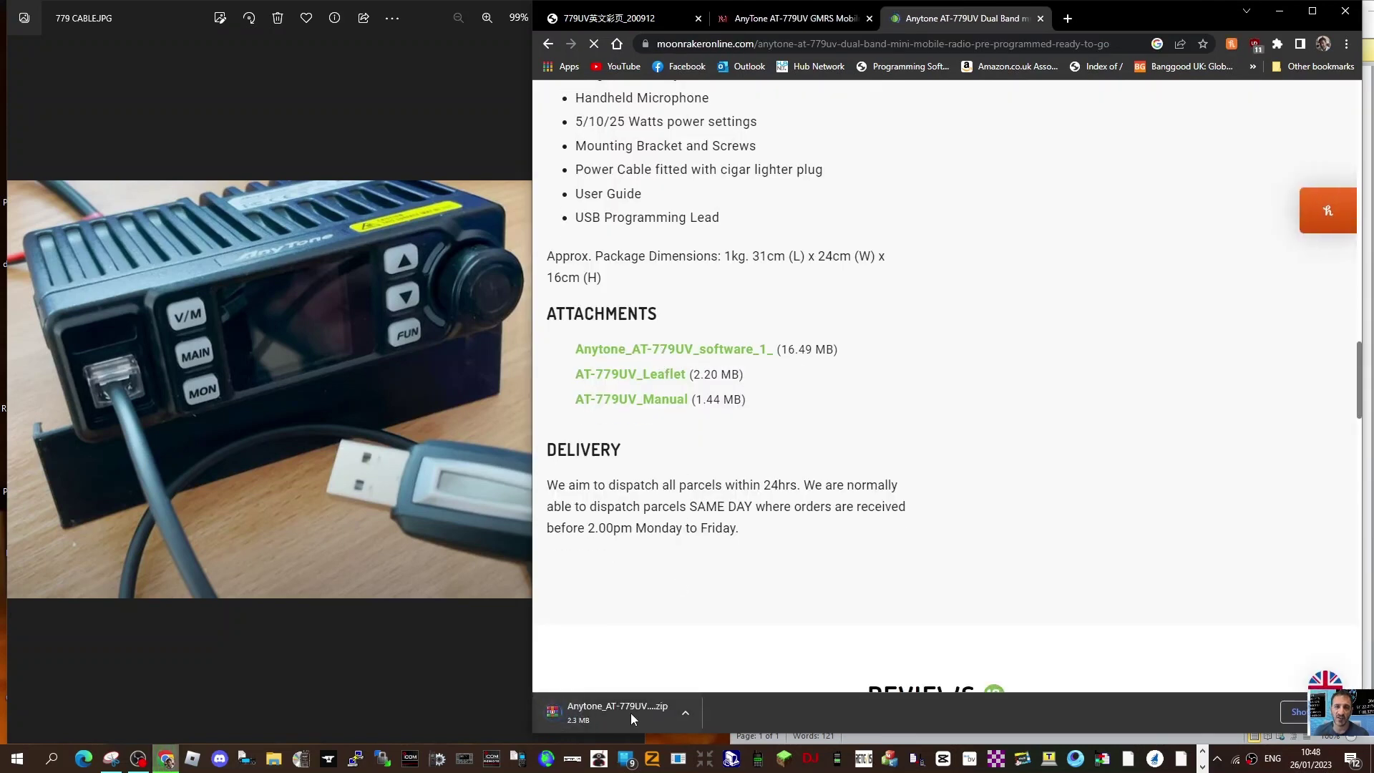
- Open the downloaded software zip and its AT779UV_Setup folder
{"action": "left_click", "coordinate": [630, 712]}
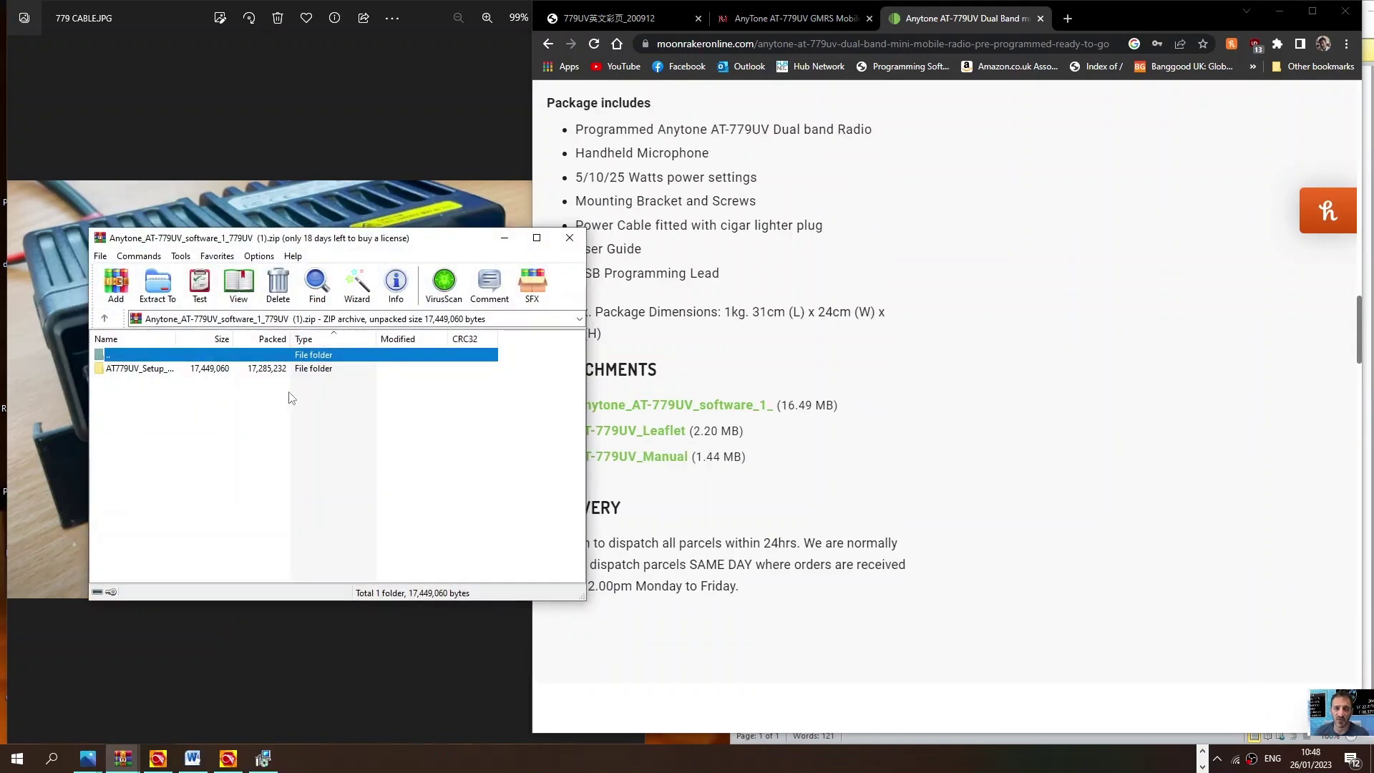
{"action": "left_click", "coordinate": [171, 370]}
{"action": "double_click", "coordinate": [171, 369]}
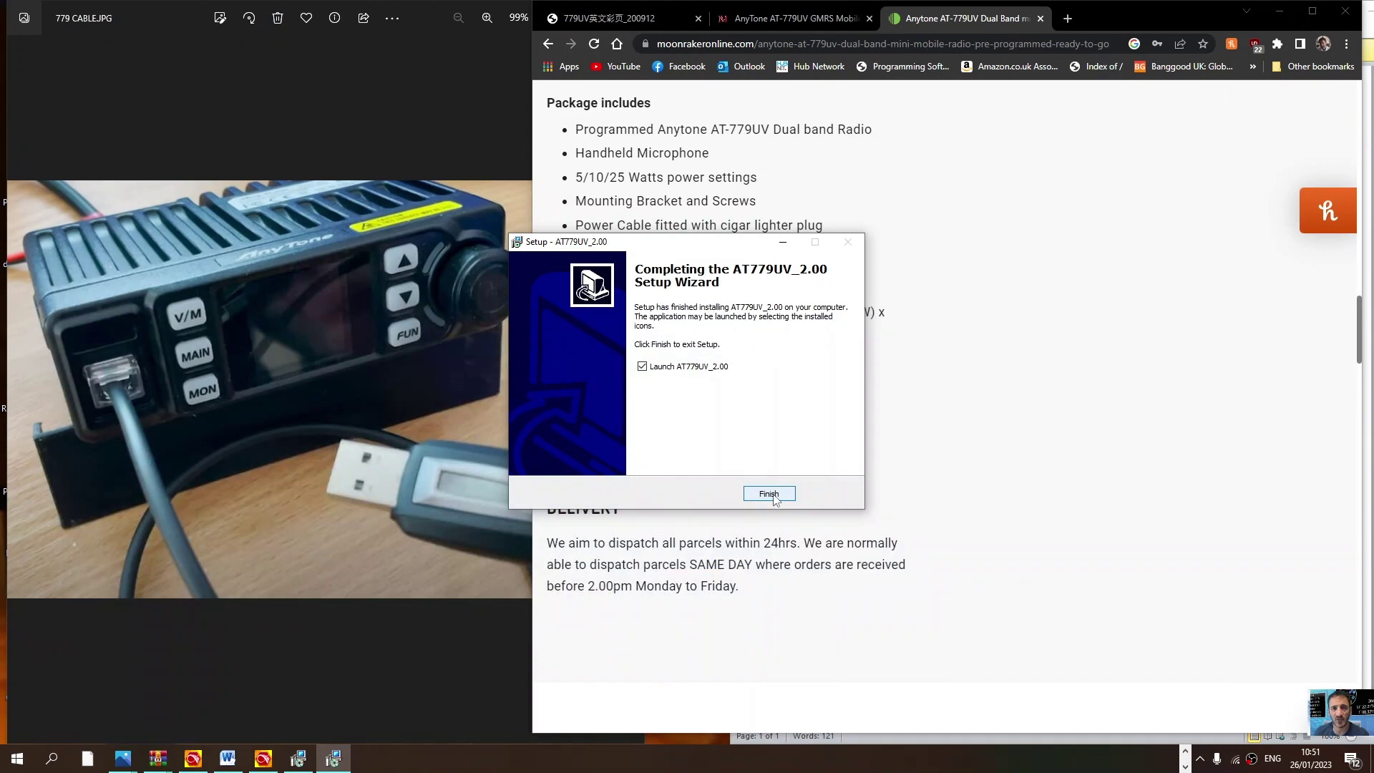
{"action": "left_click", "coordinate": [770, 494]}
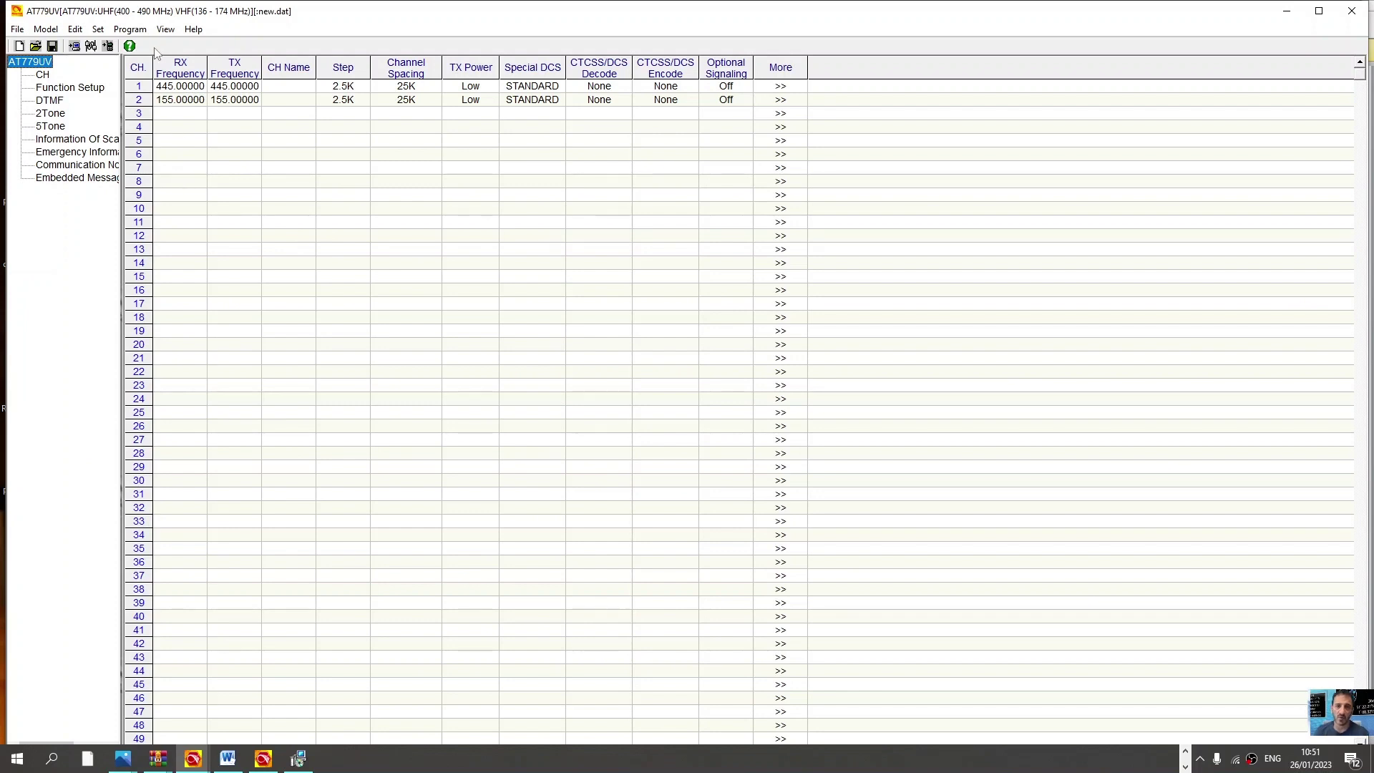
{"action": "left_click", "coordinate": [136, 32]}
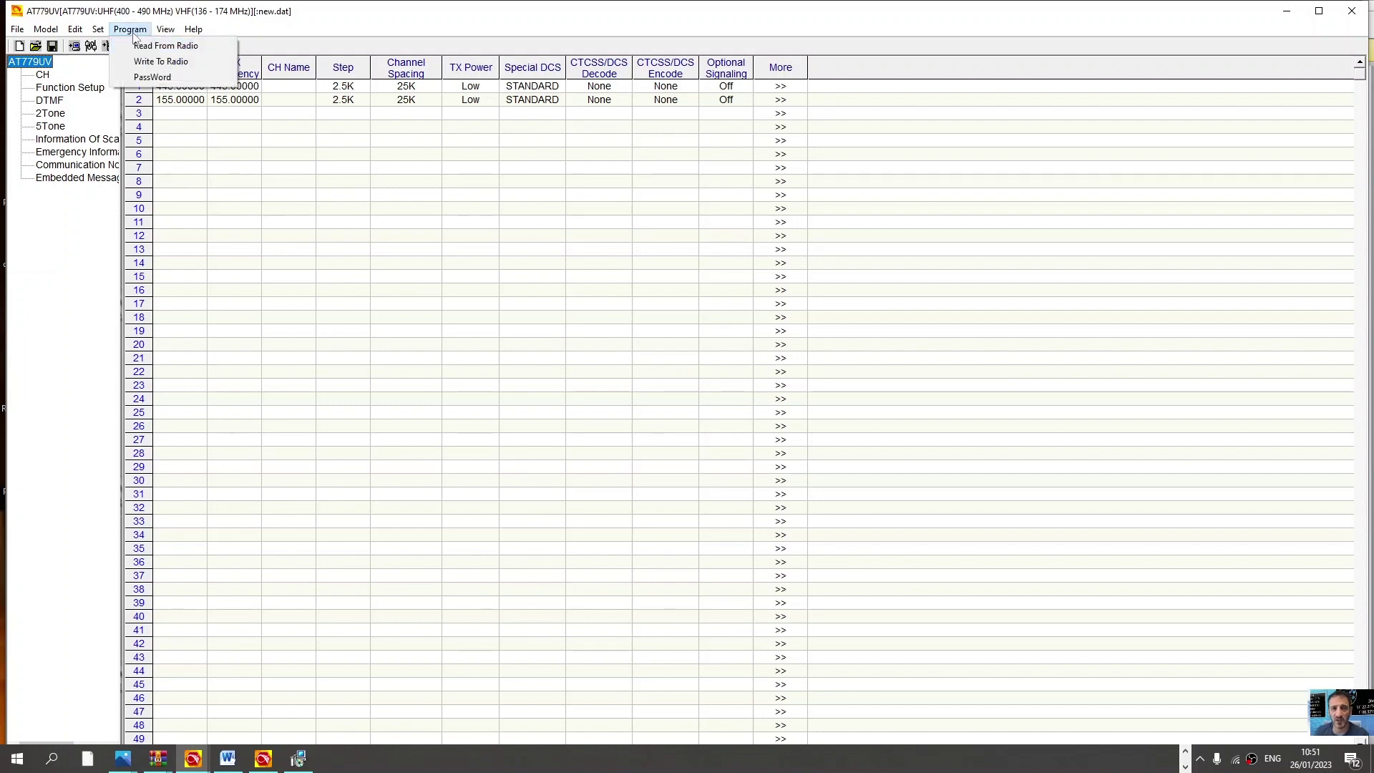
{"action": "left_click", "coordinate": [58, 277]}
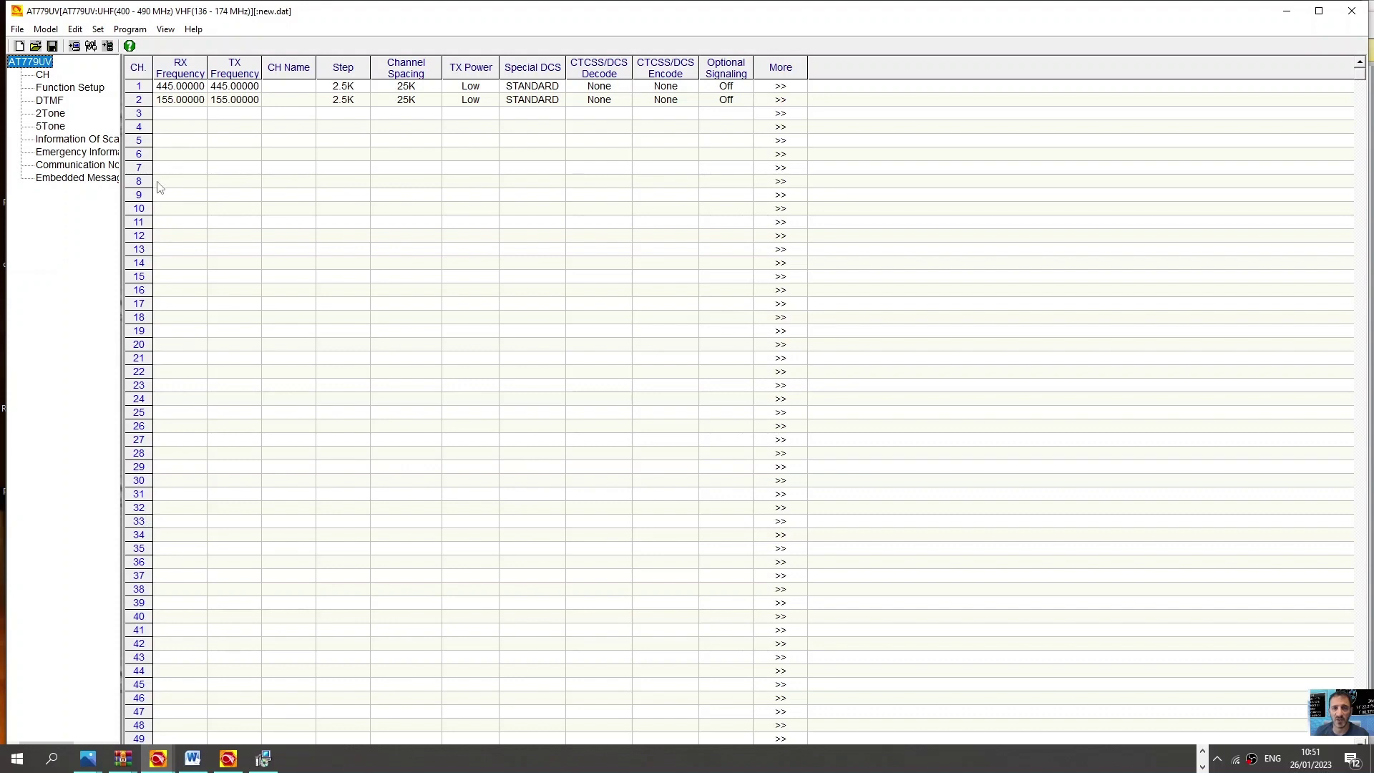
{"action": "left_click", "coordinate": [230, 103]}
{"action": "left_click", "coordinate": [180, 100]}
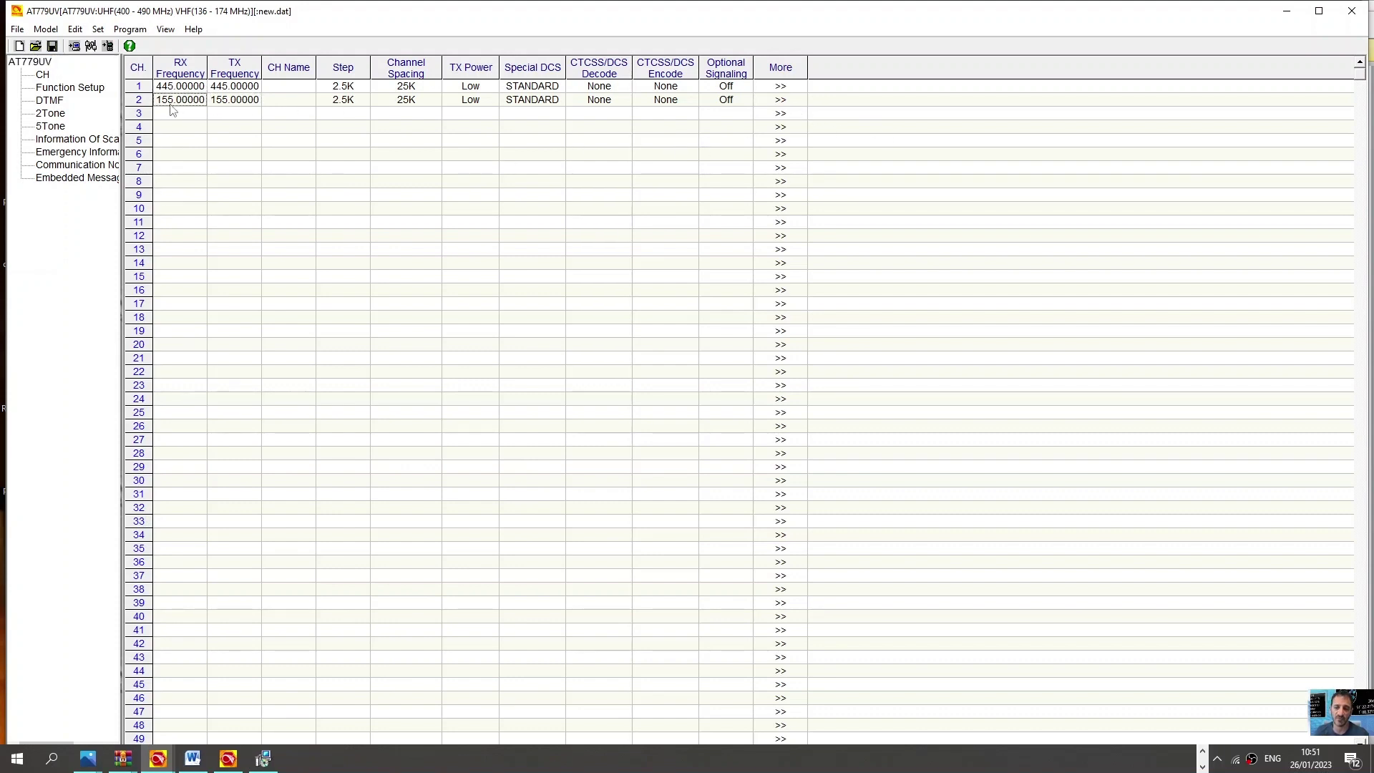
{"action": "left_click", "coordinate": [234, 103]}
{"action": "left_click", "coordinate": [342, 104]}
{"action": "left_click", "coordinate": [424, 101]}
{"action": "left_click", "coordinate": [489, 103]}
{"action": "left_click", "coordinate": [541, 108]}
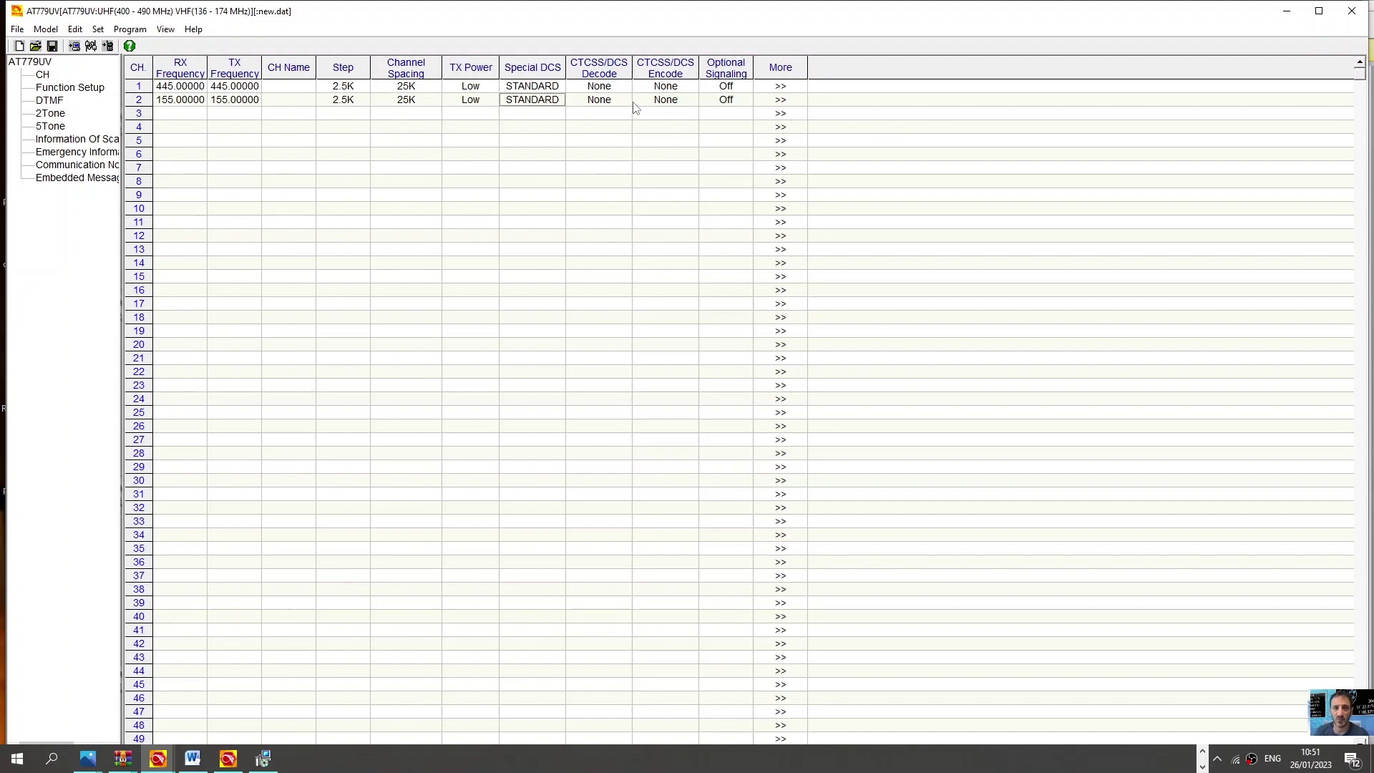
{"action": "left_click", "coordinate": [784, 105]}
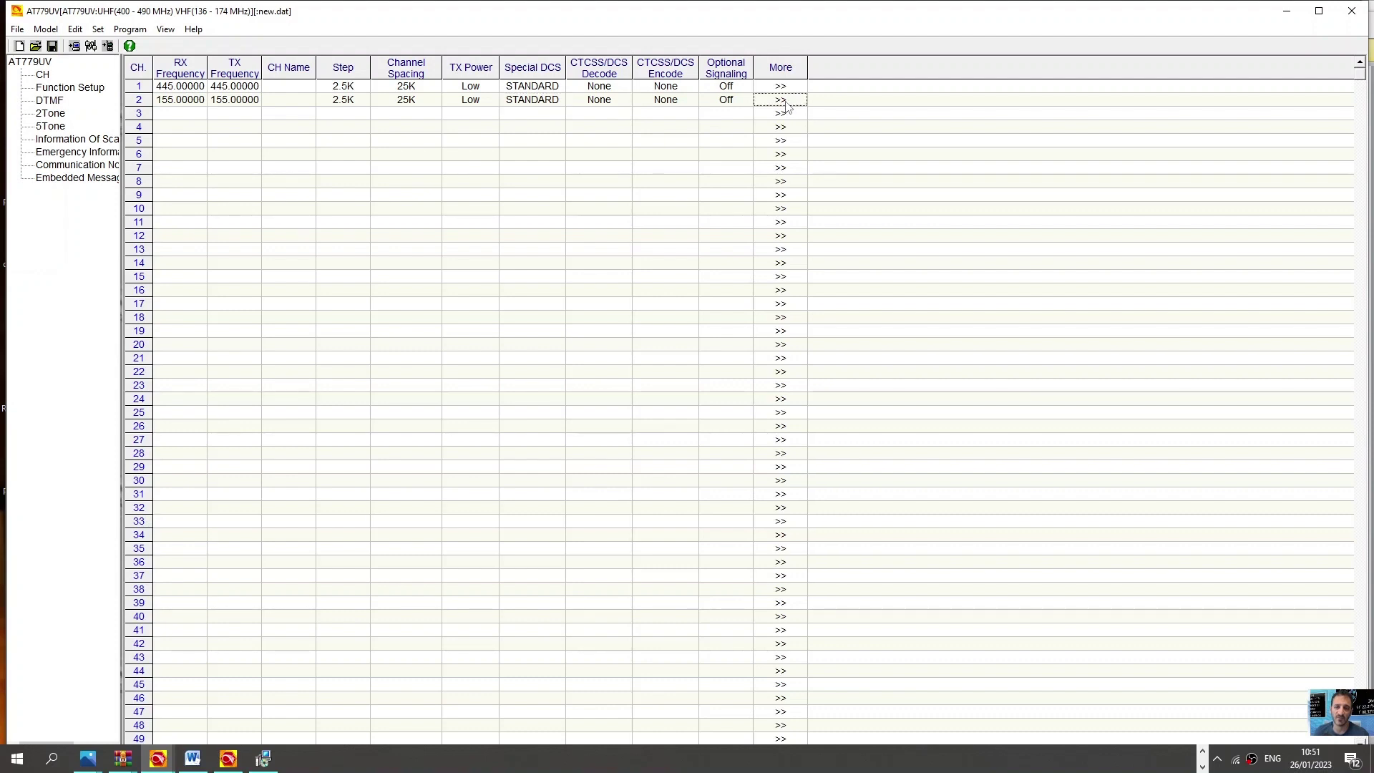
- Review channel 2's Channel Edit window, close it unchanged, and open the Set menu
{"action": "left_click", "coordinate": [785, 104]}
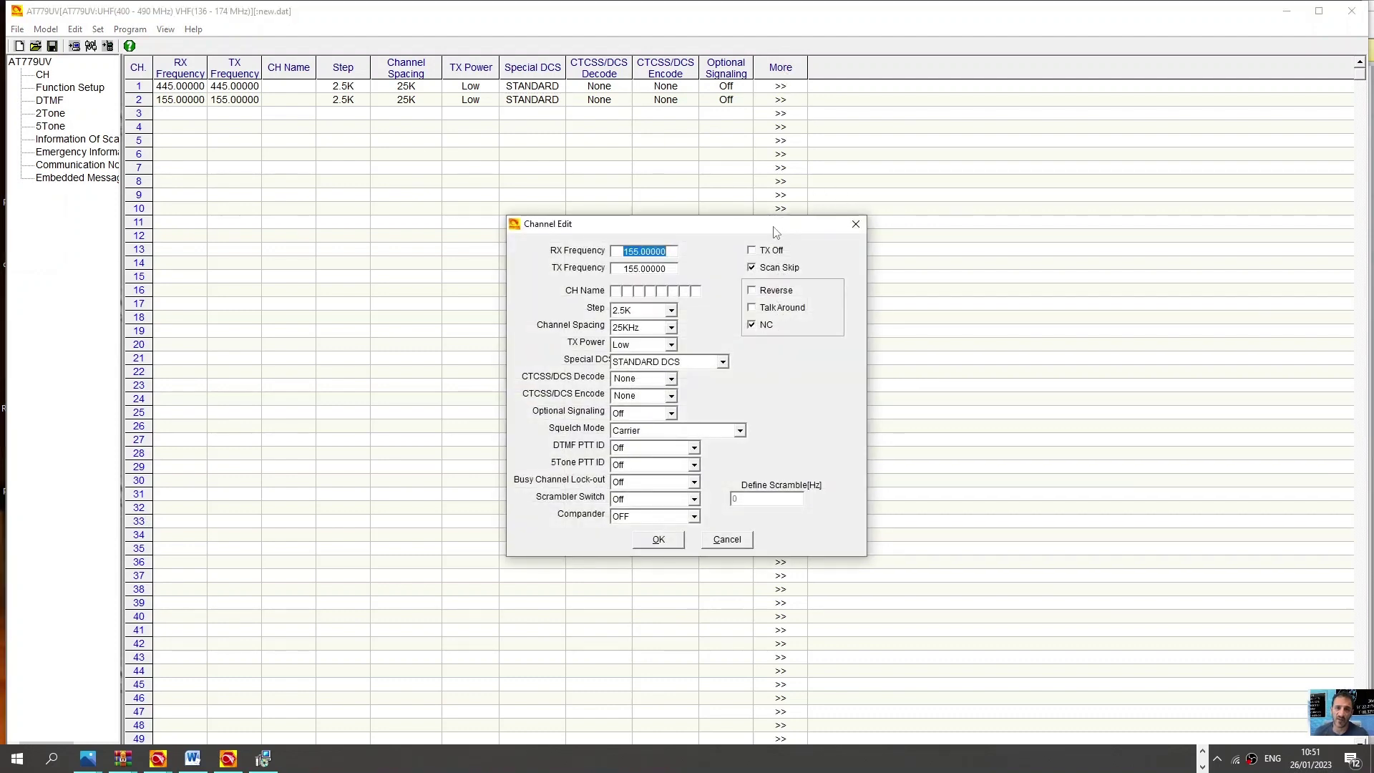
{"action": "left_click_drag", "start_coordinate": [777, 223], "coordinate": [636, 173]}
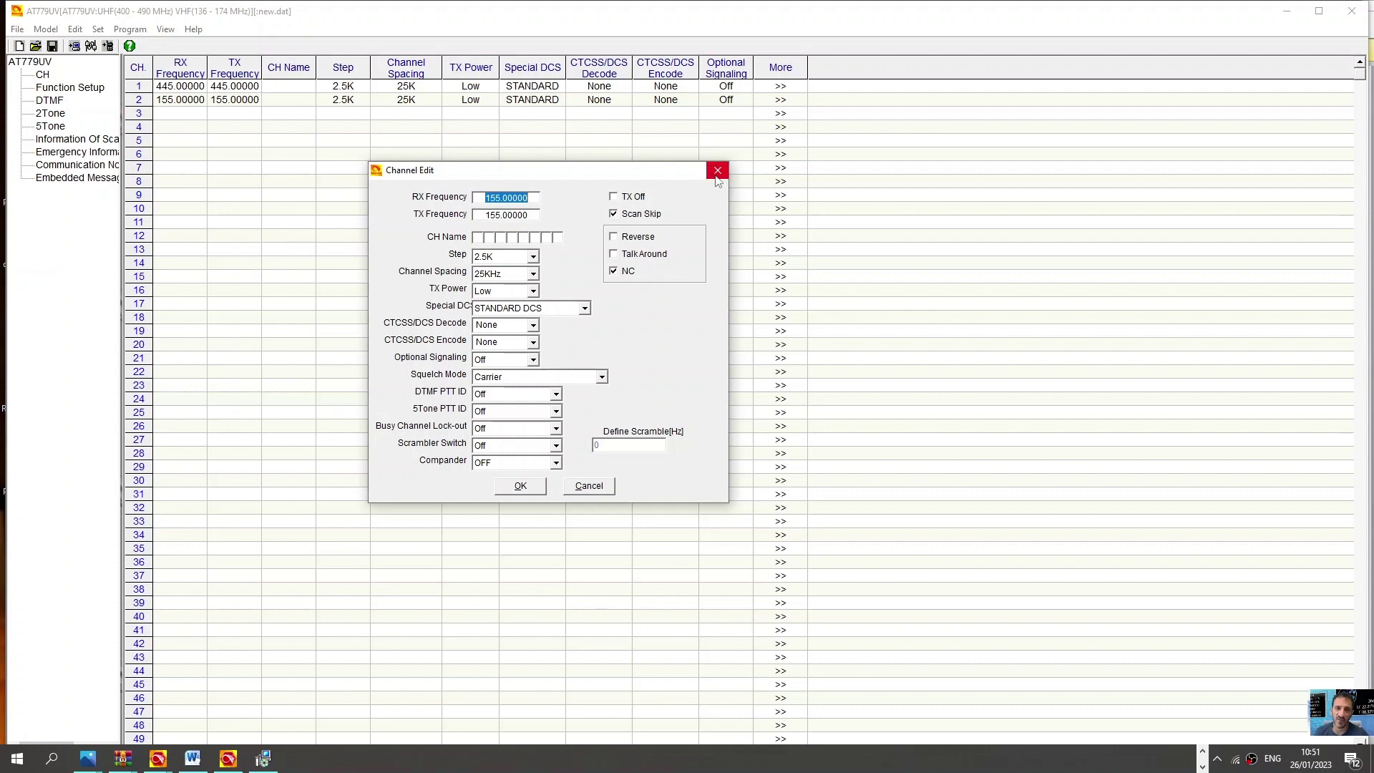
{"action": "left_click", "coordinate": [711, 174]}
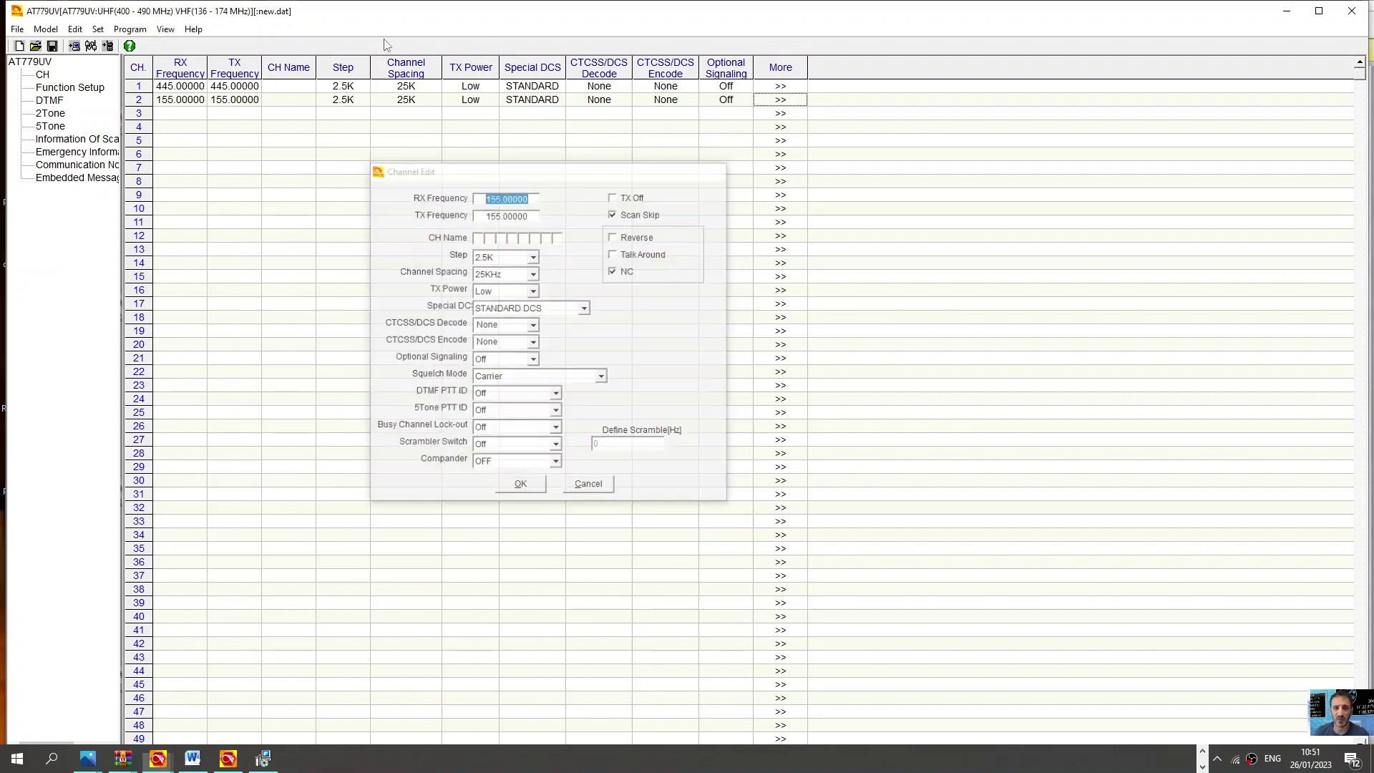
{"action": "left_click", "coordinate": [99, 29]}
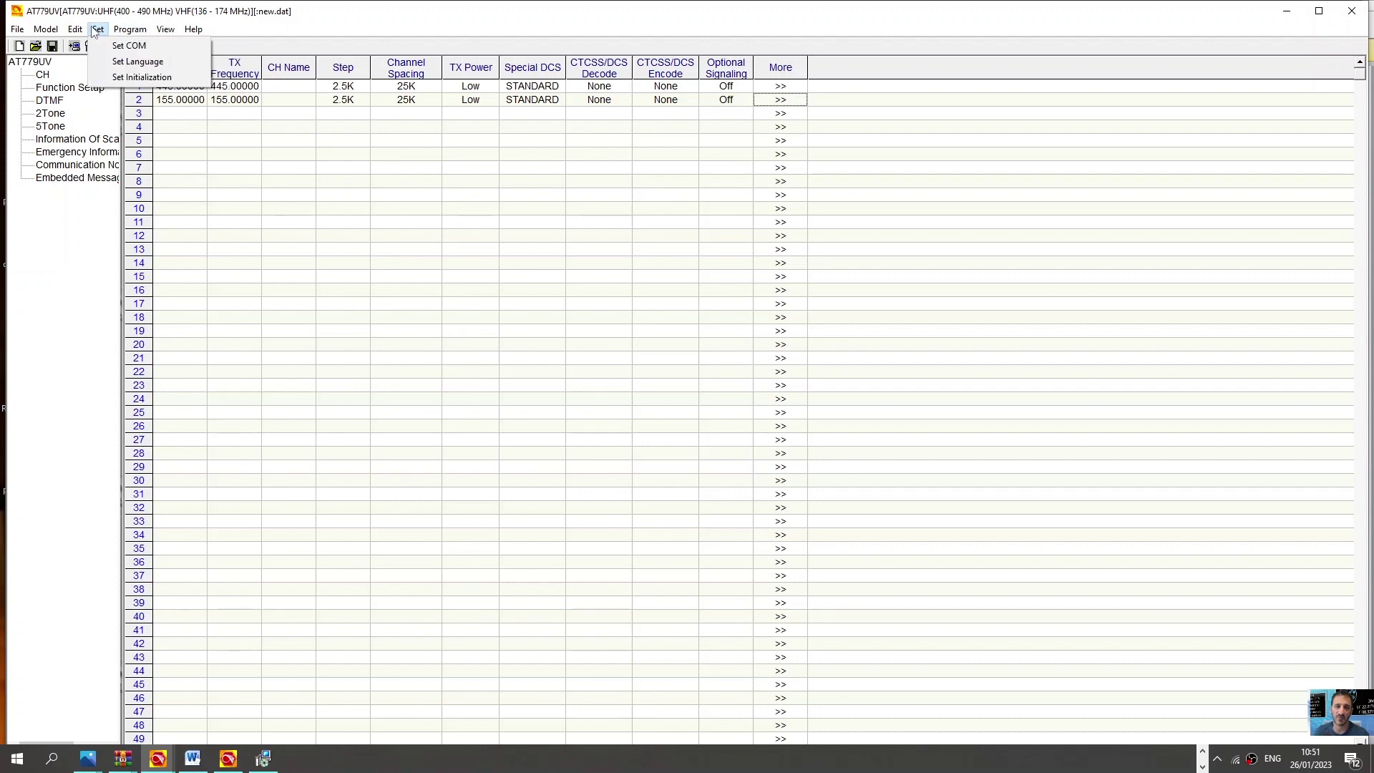
- Reopen channel 2's edit window through Edit > CH. Edit and close it
{"action": "mouse_move", "coordinate": [120, 33]}
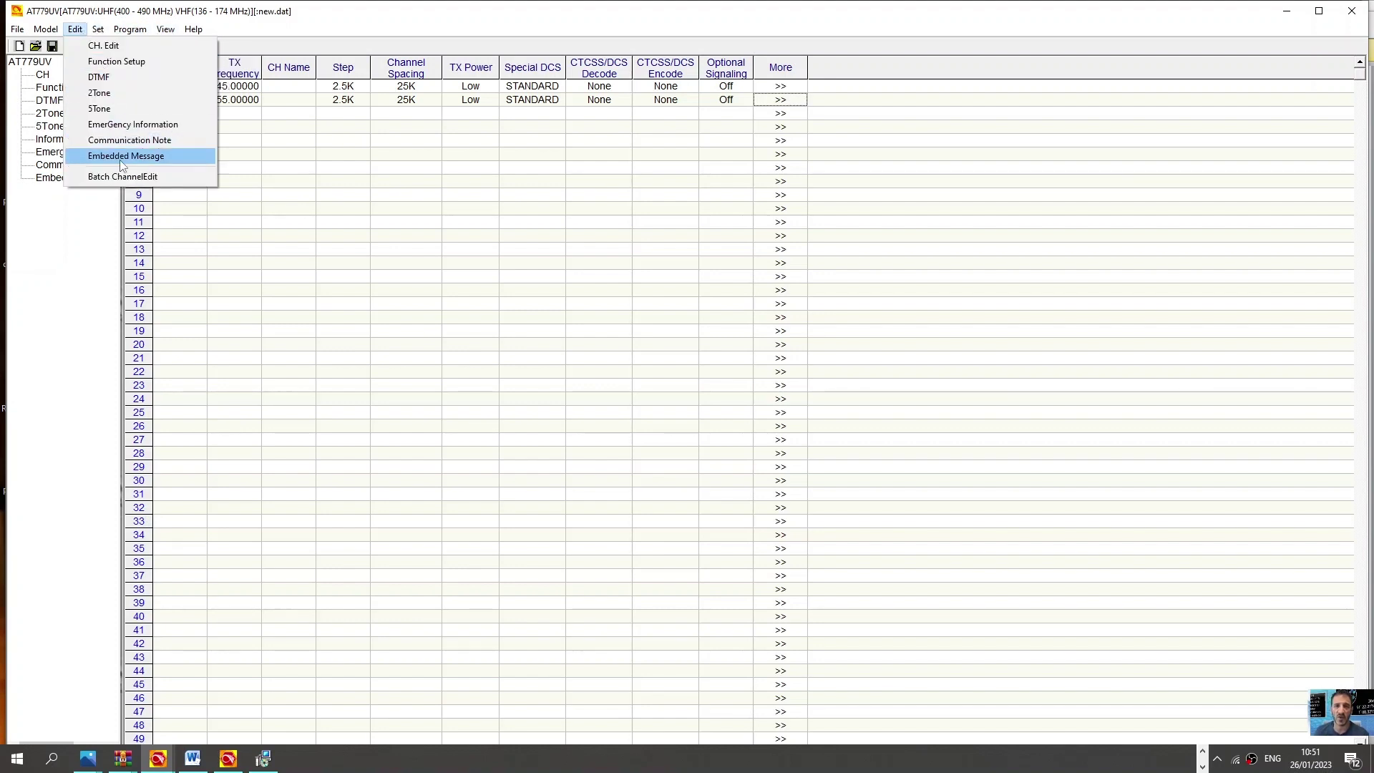
{"action": "left_click", "coordinate": [109, 52]}
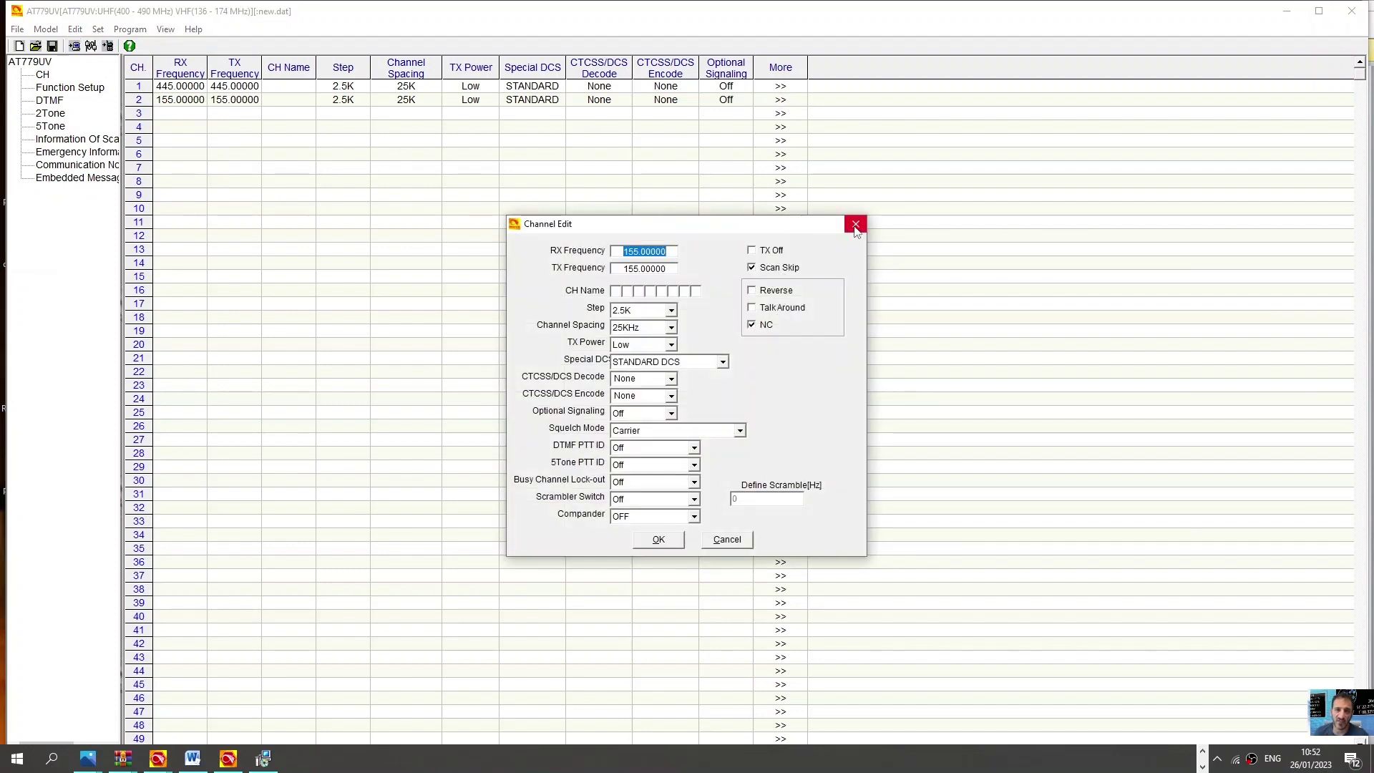
{"action": "left_click", "coordinate": [855, 224]}
- Review the DTMF settings, close them, and return to the Edit menu
{"action": "left_click", "coordinate": [75, 30]}
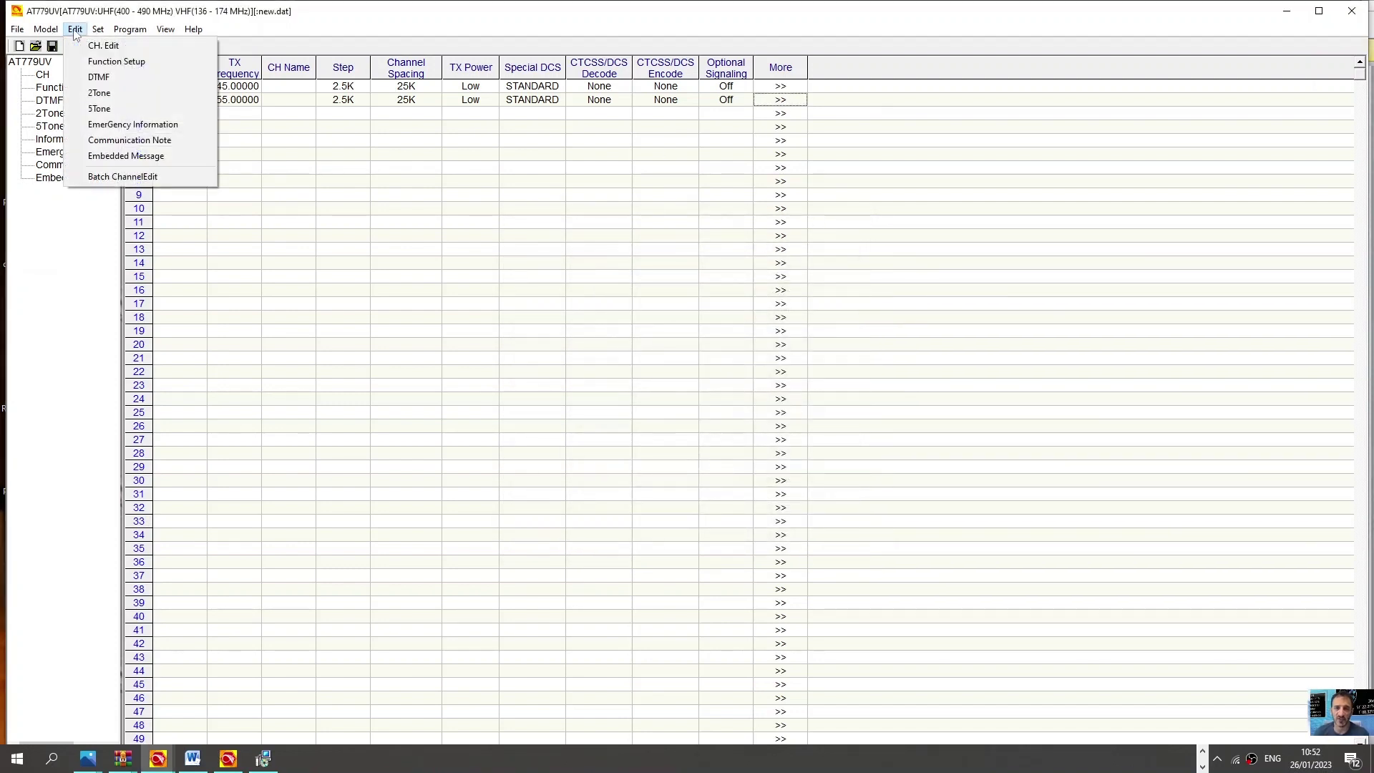
{"action": "left_click", "coordinate": [99, 76]}
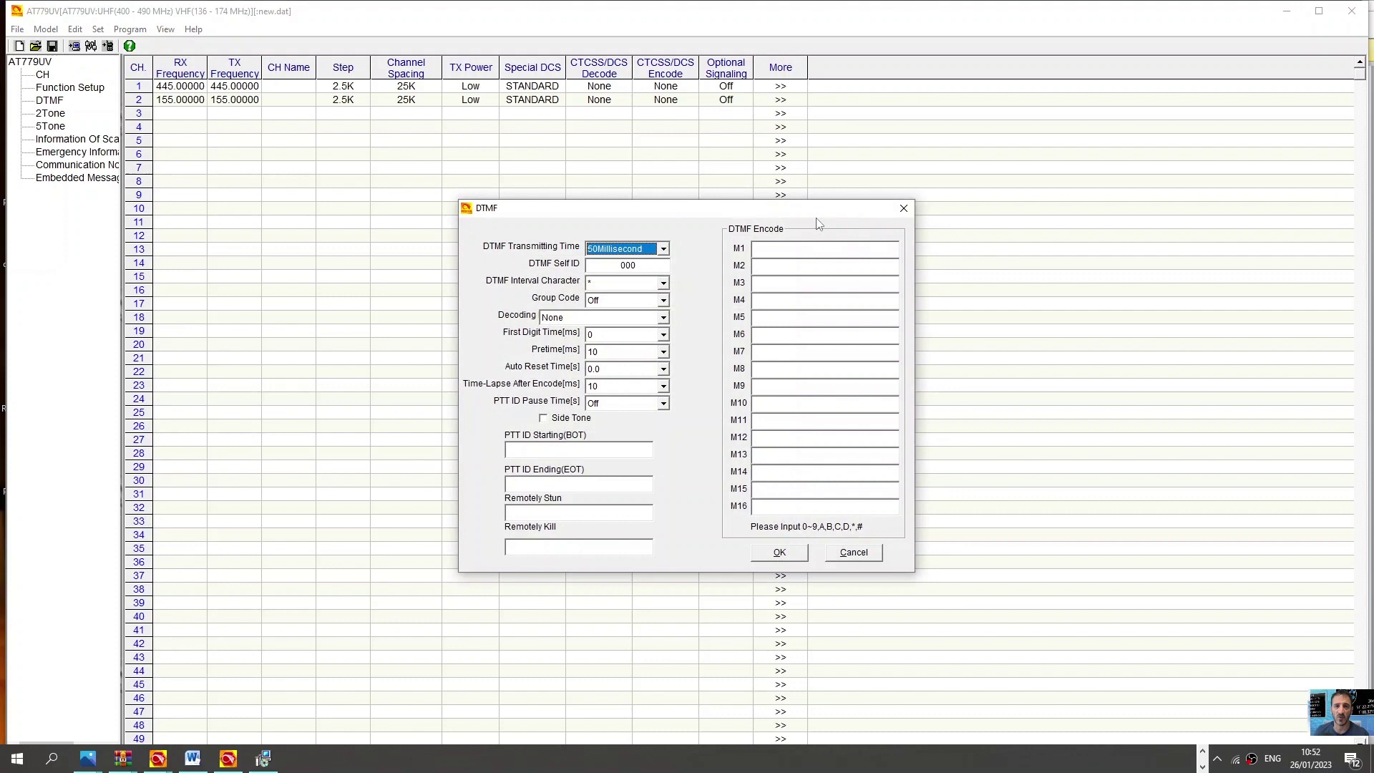
{"action": "left_click_drag", "start_coordinate": [786, 209], "coordinate": [481, 168]}
{"action": "left_click", "coordinate": [600, 176]}
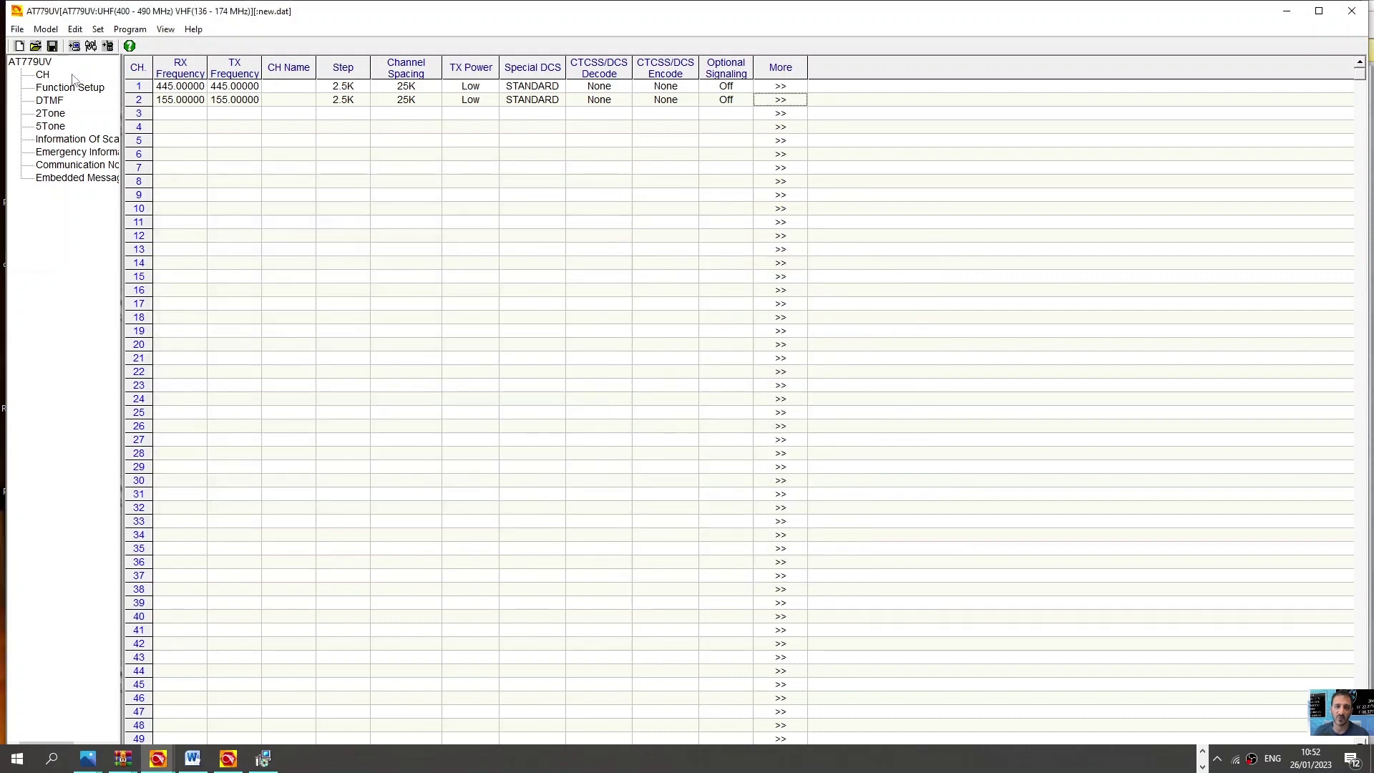
{"action": "left_click", "coordinate": [75, 29]}
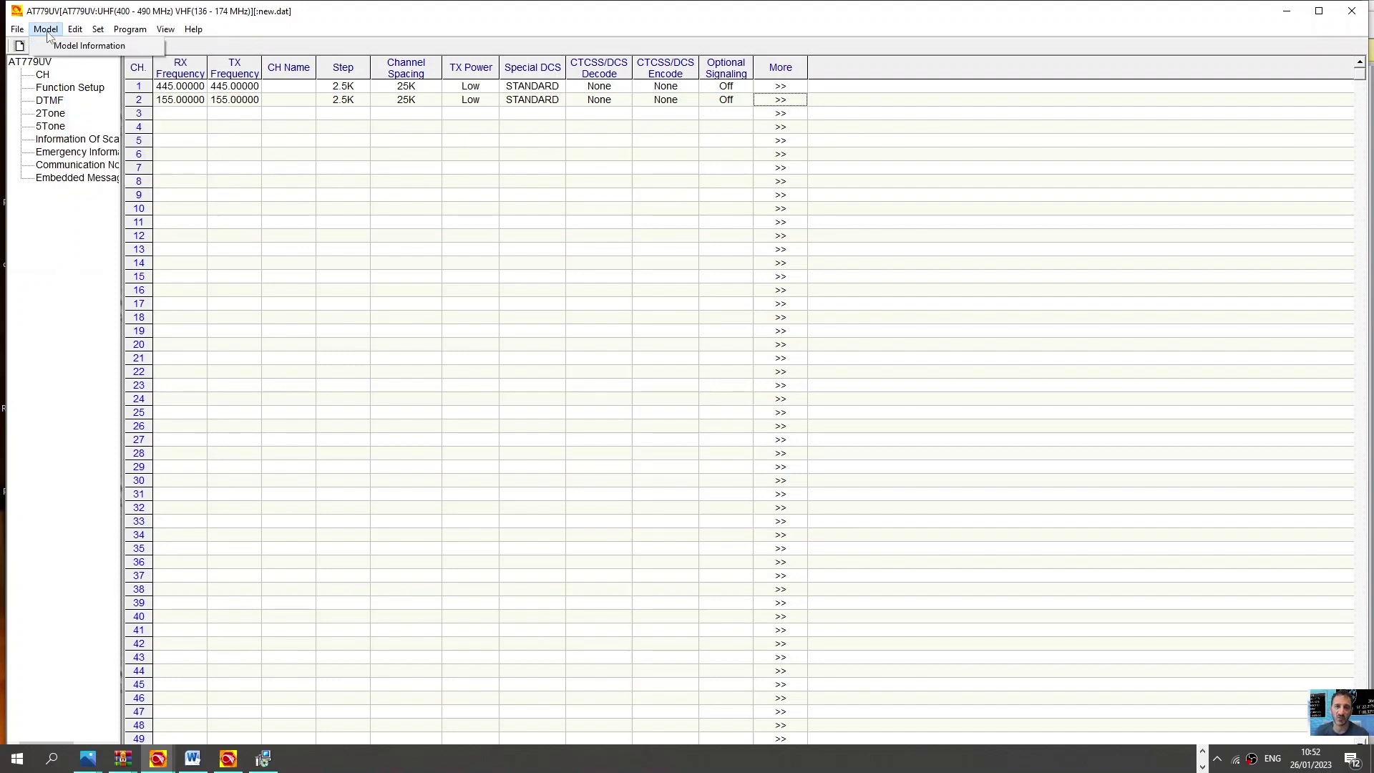
- View the model information, then save the channel file as new.dat in Documents
{"action": "left_click", "coordinate": [56, 46]}
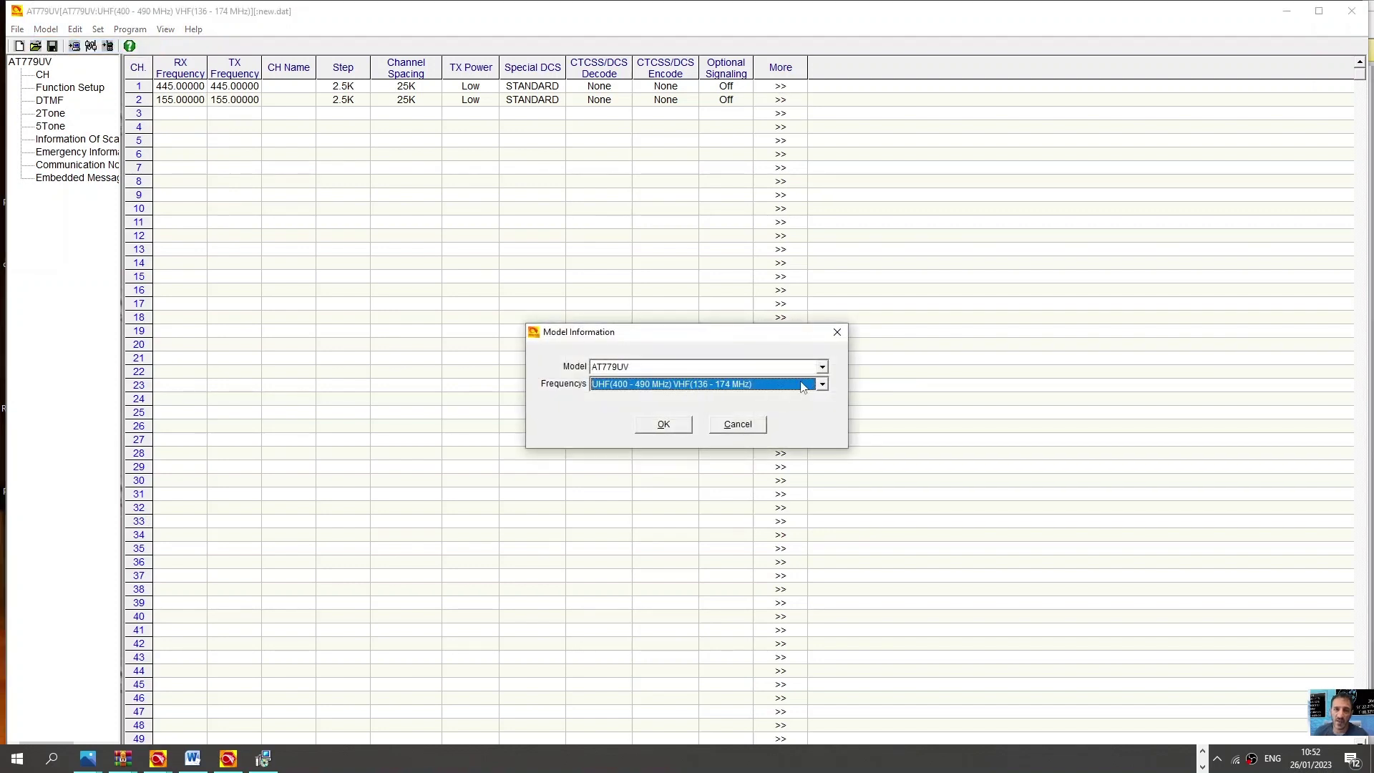
{"action": "left_click", "coordinate": [836, 332]}
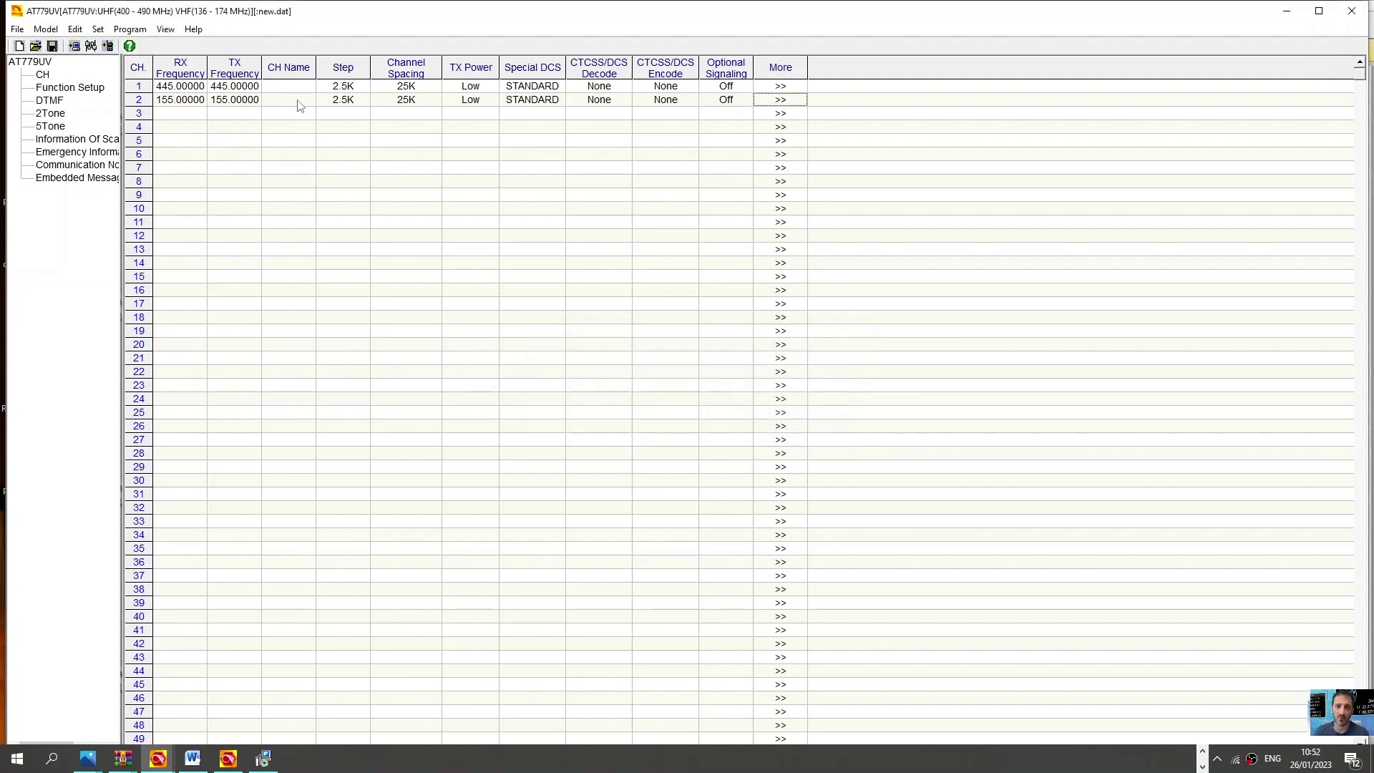
{"action": "left_click", "coordinate": [17, 30]}
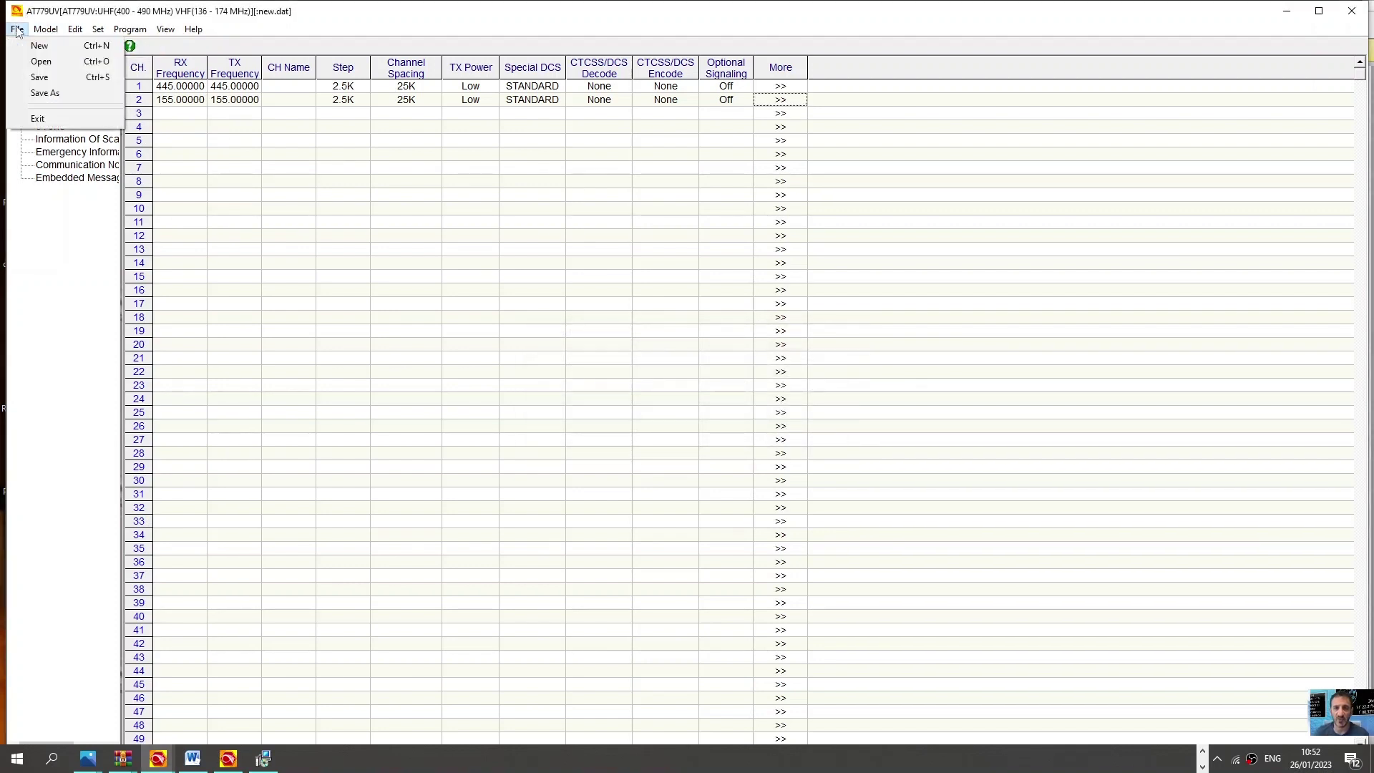
{"action": "left_click", "coordinate": [52, 94]}
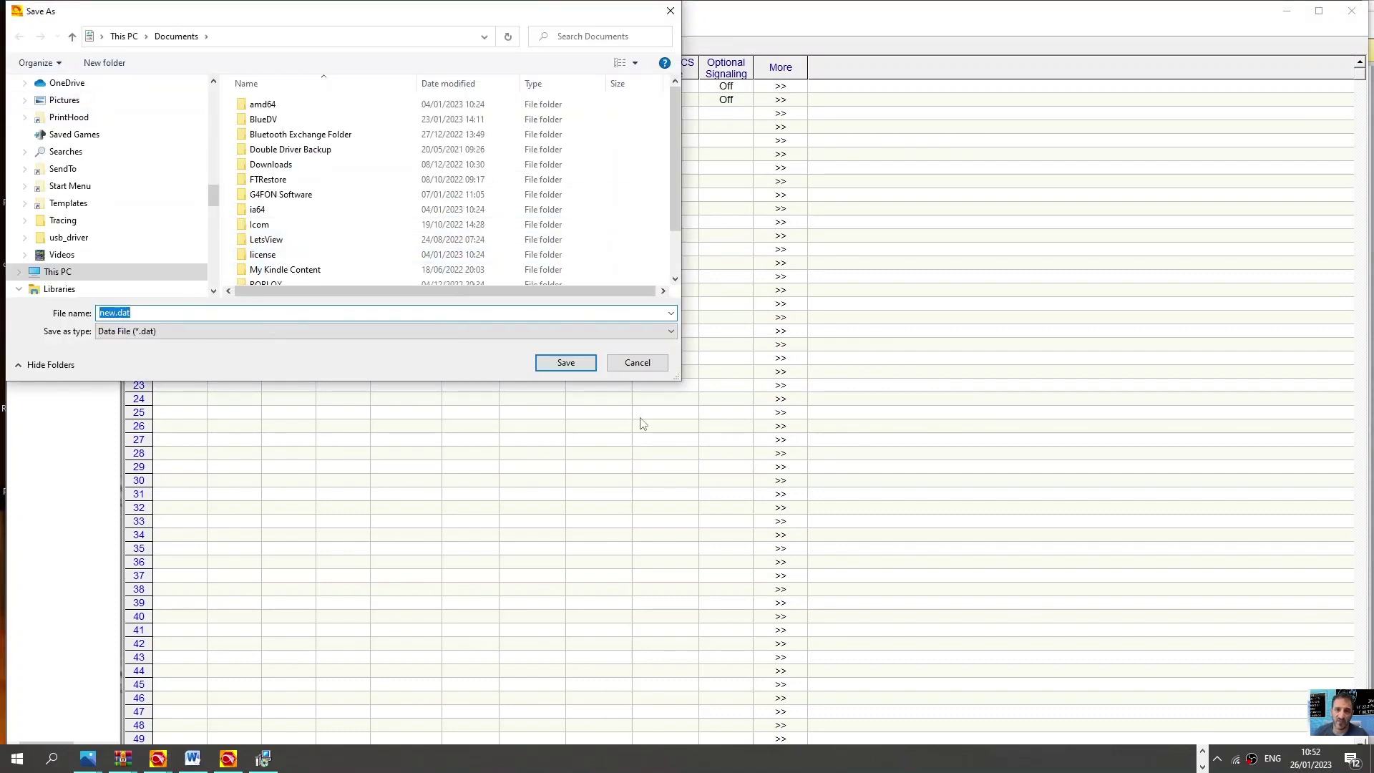
{"action": "left_click", "coordinate": [565, 362]}
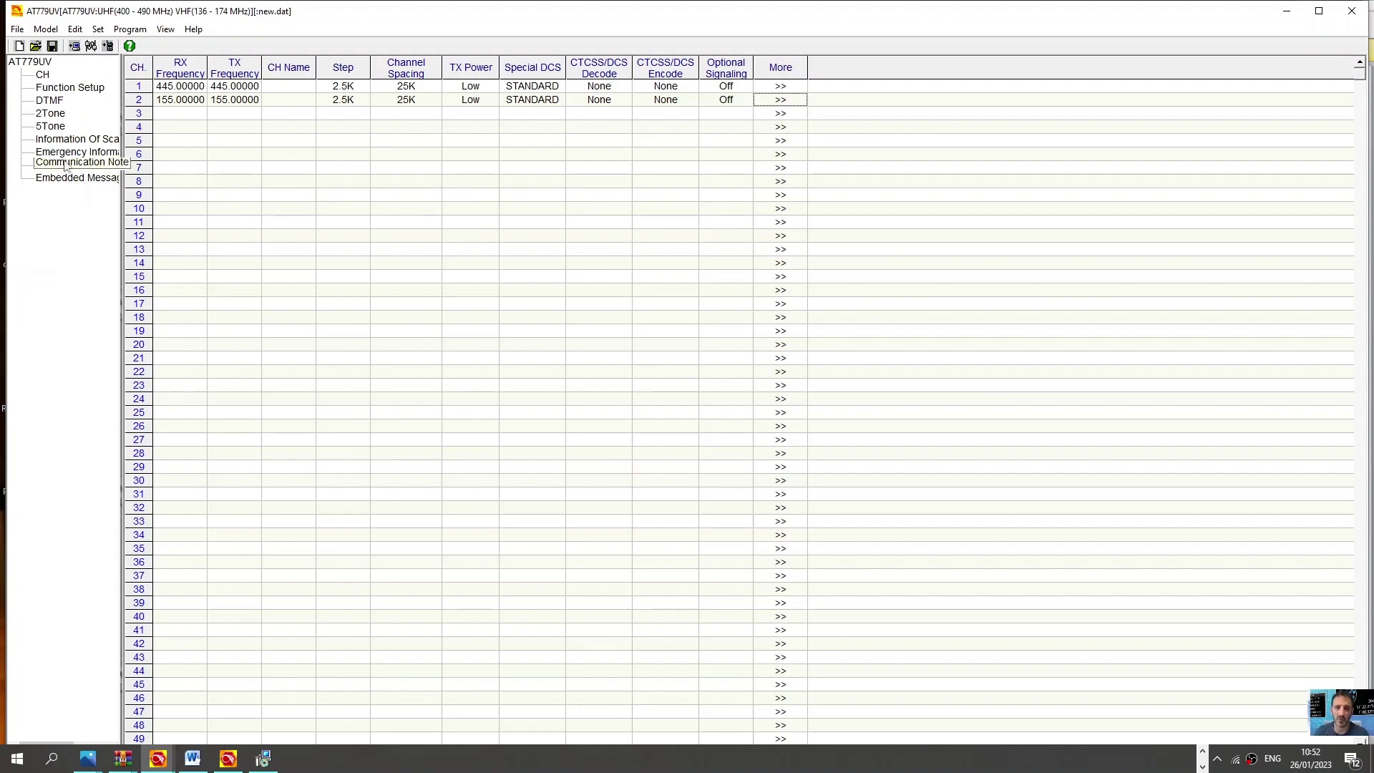
{"action": "double_click", "coordinate": [50, 114]}
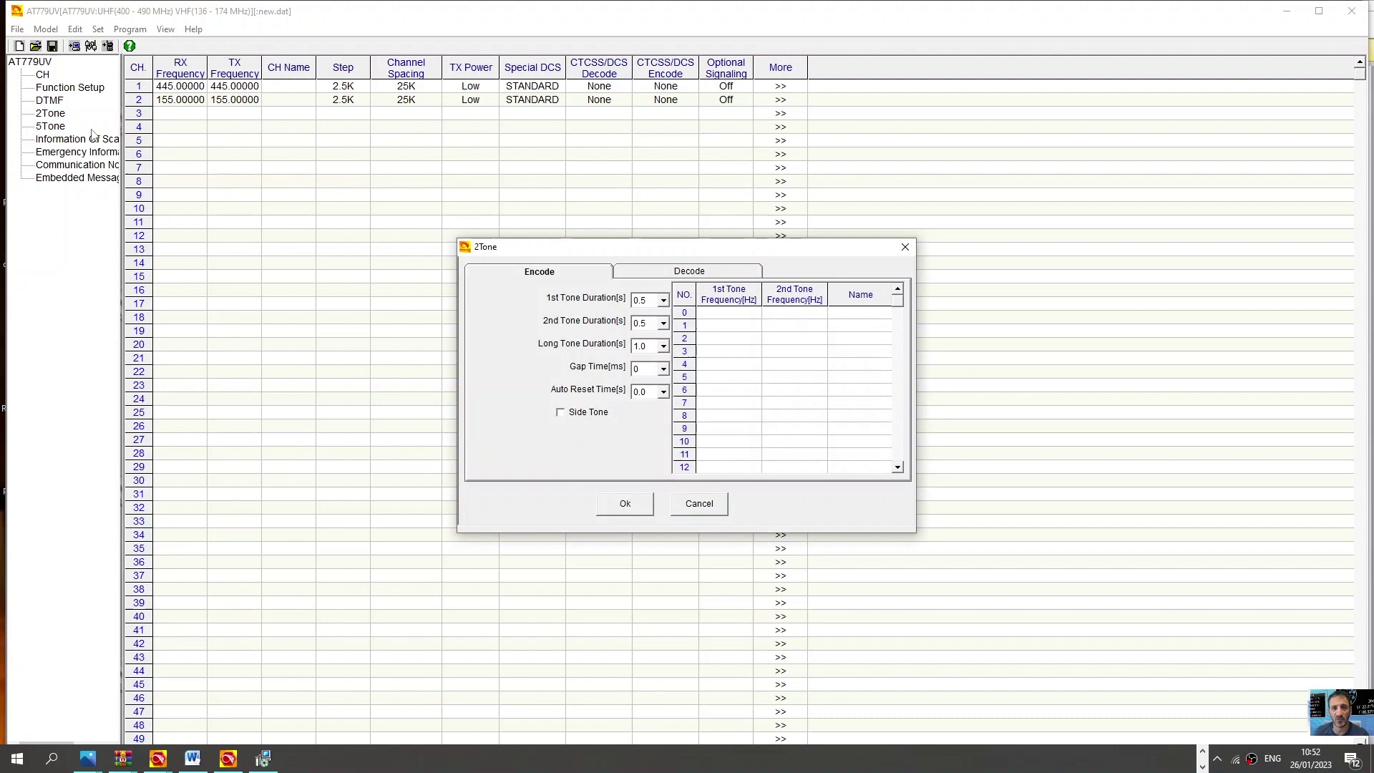
{"action": "left_click", "coordinate": [905, 247]}
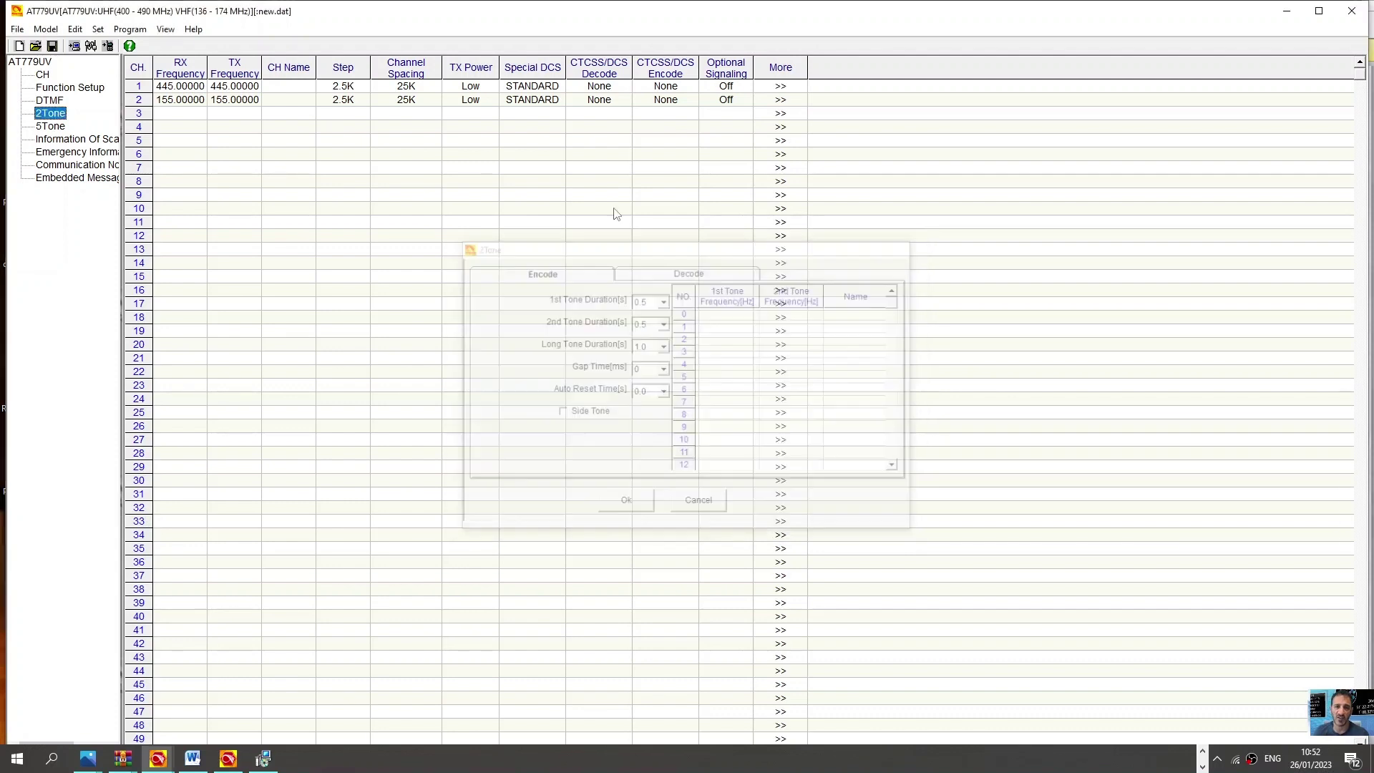
{"action": "double_click", "coordinate": [72, 140]}
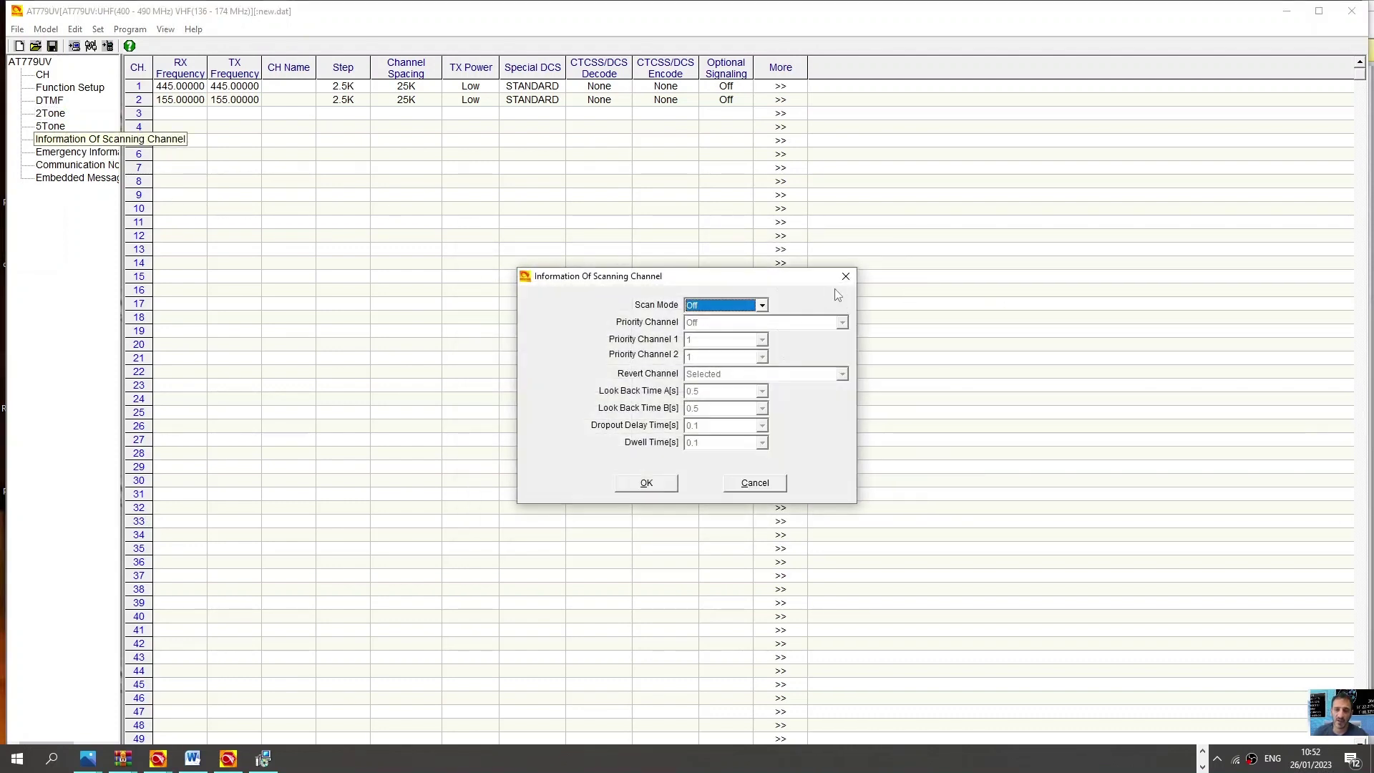
{"action": "left_click", "coordinate": [845, 283]}
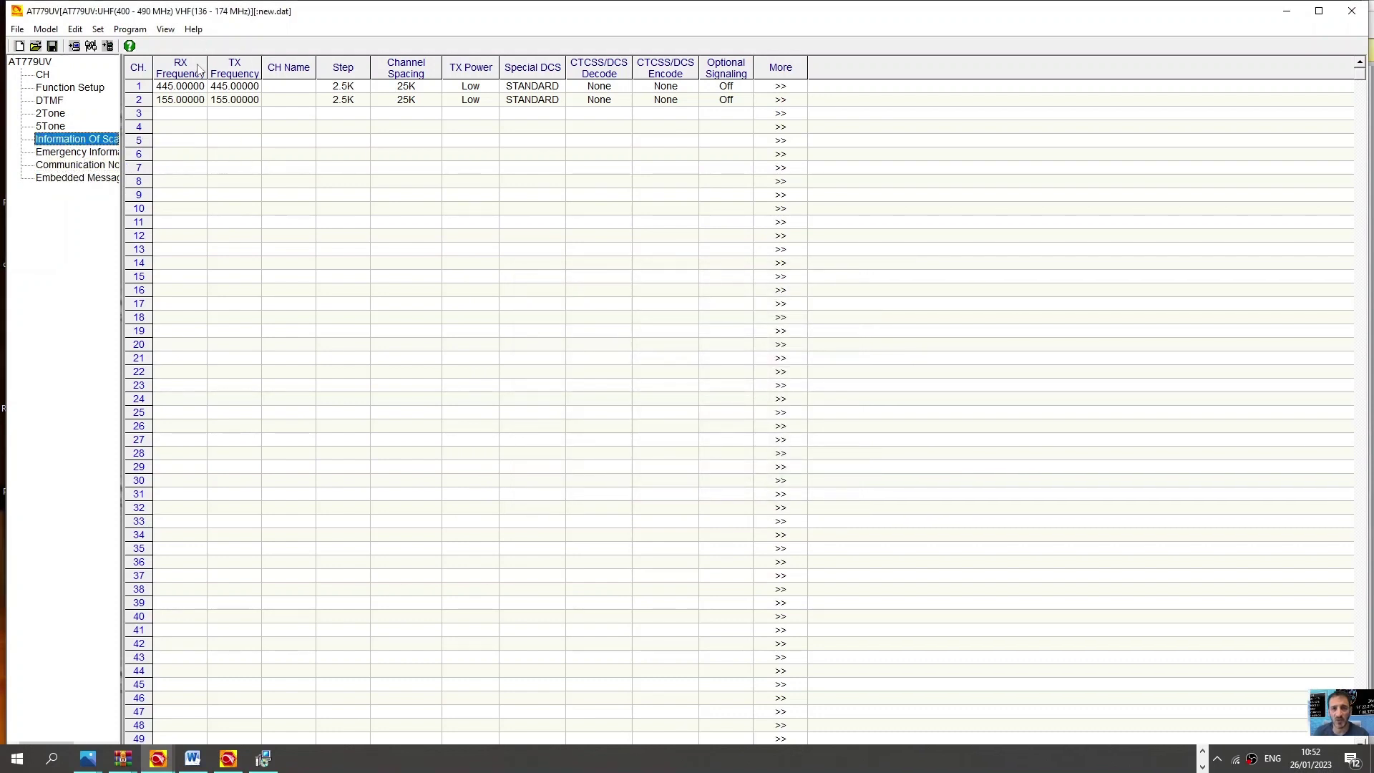
- Set channel 3's RX frequency to 145.600 and TX frequency to 145.000 MHz
{"action": "left_click", "coordinate": [171, 116]}
{"action": "left_click", "coordinate": [170, 113]}
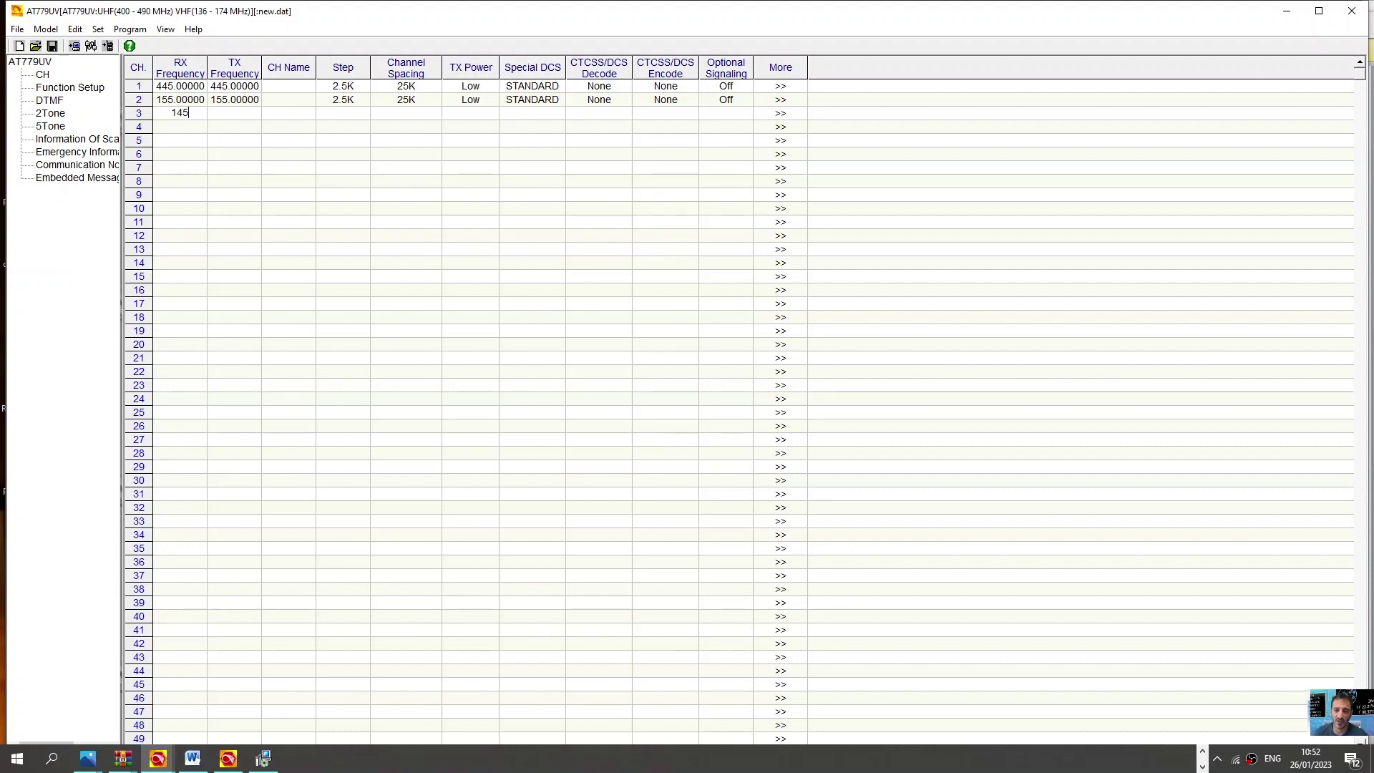
{"action": "type", "text": "145.600"}
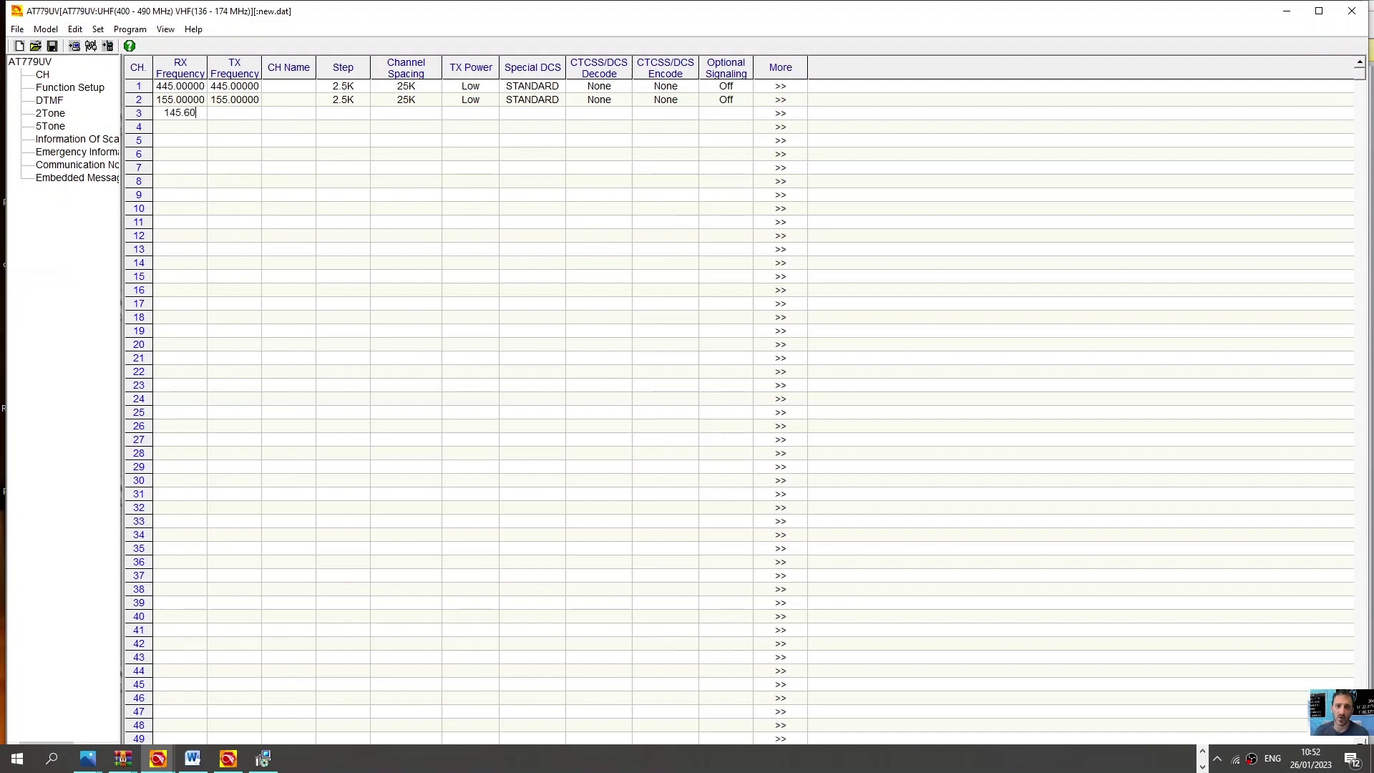
{"action": "left_click", "coordinate": [228, 118]}
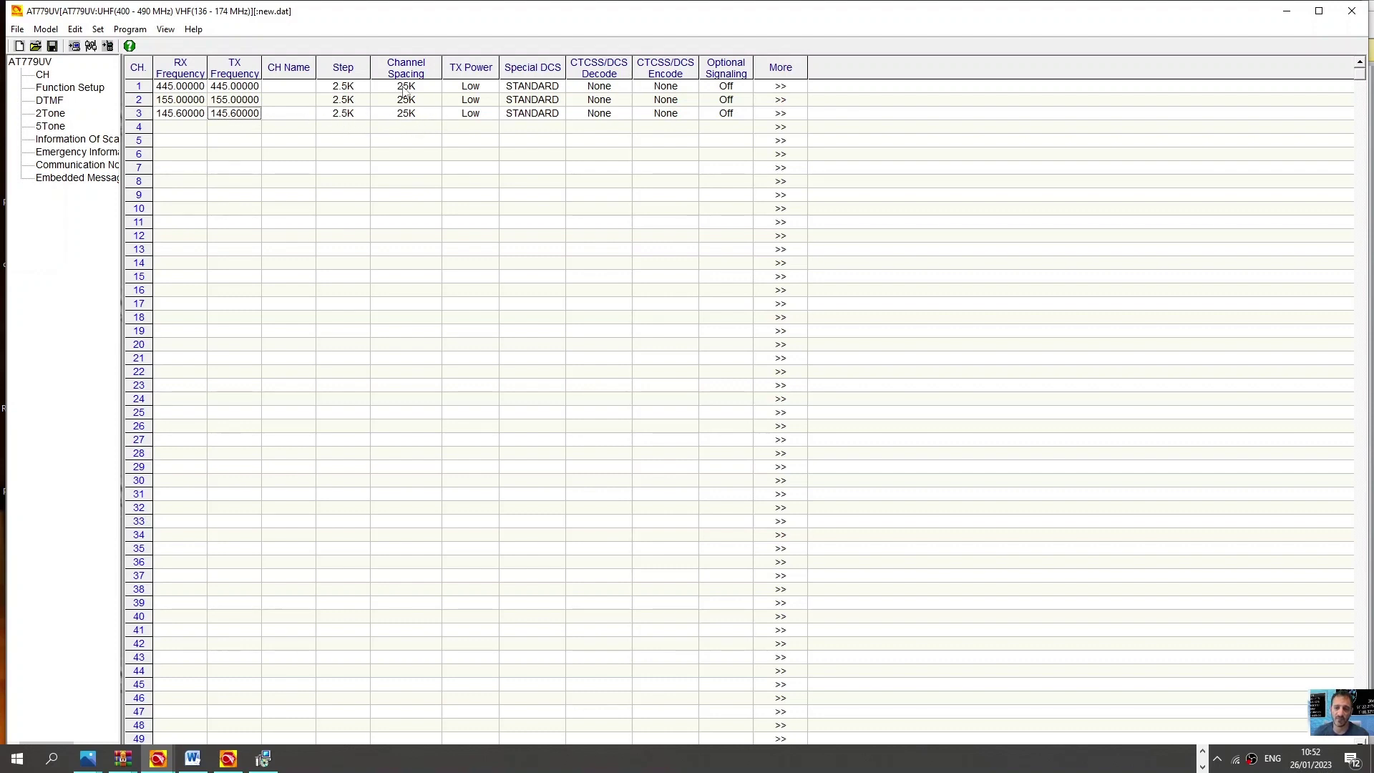
{"action": "left_click", "coordinate": [233, 114]}
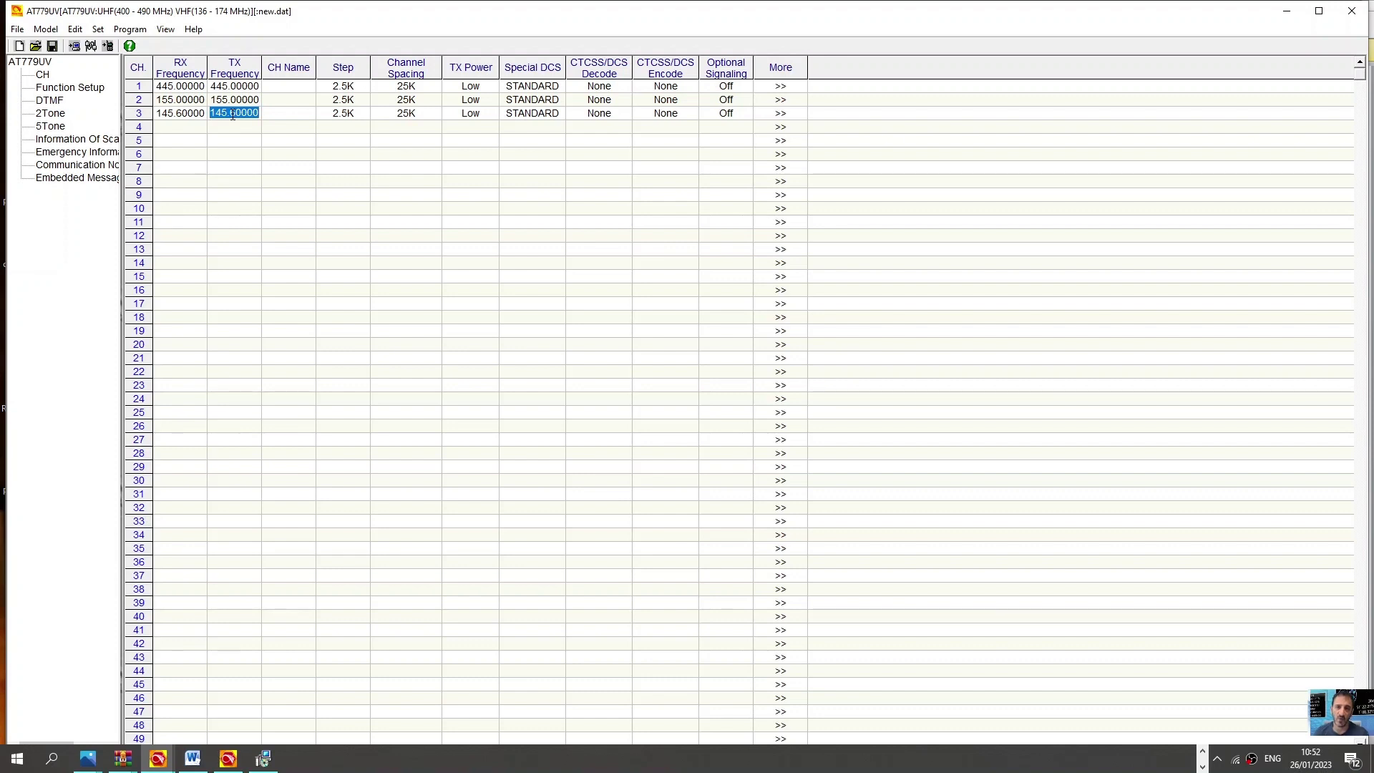
{"action": "type", "text": "145."}
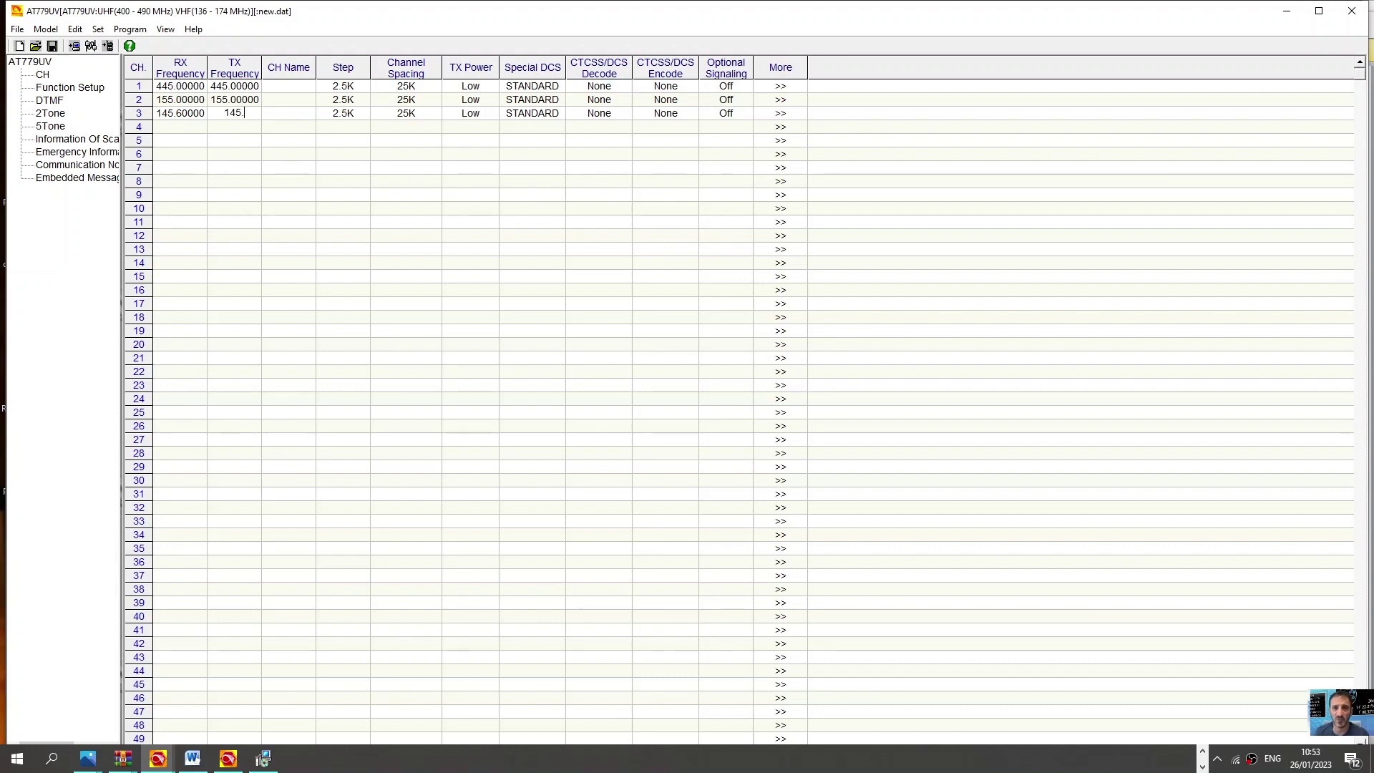
{"action": "type", "text": "000"}
{"action": "left_click", "coordinate": [327, 168]}
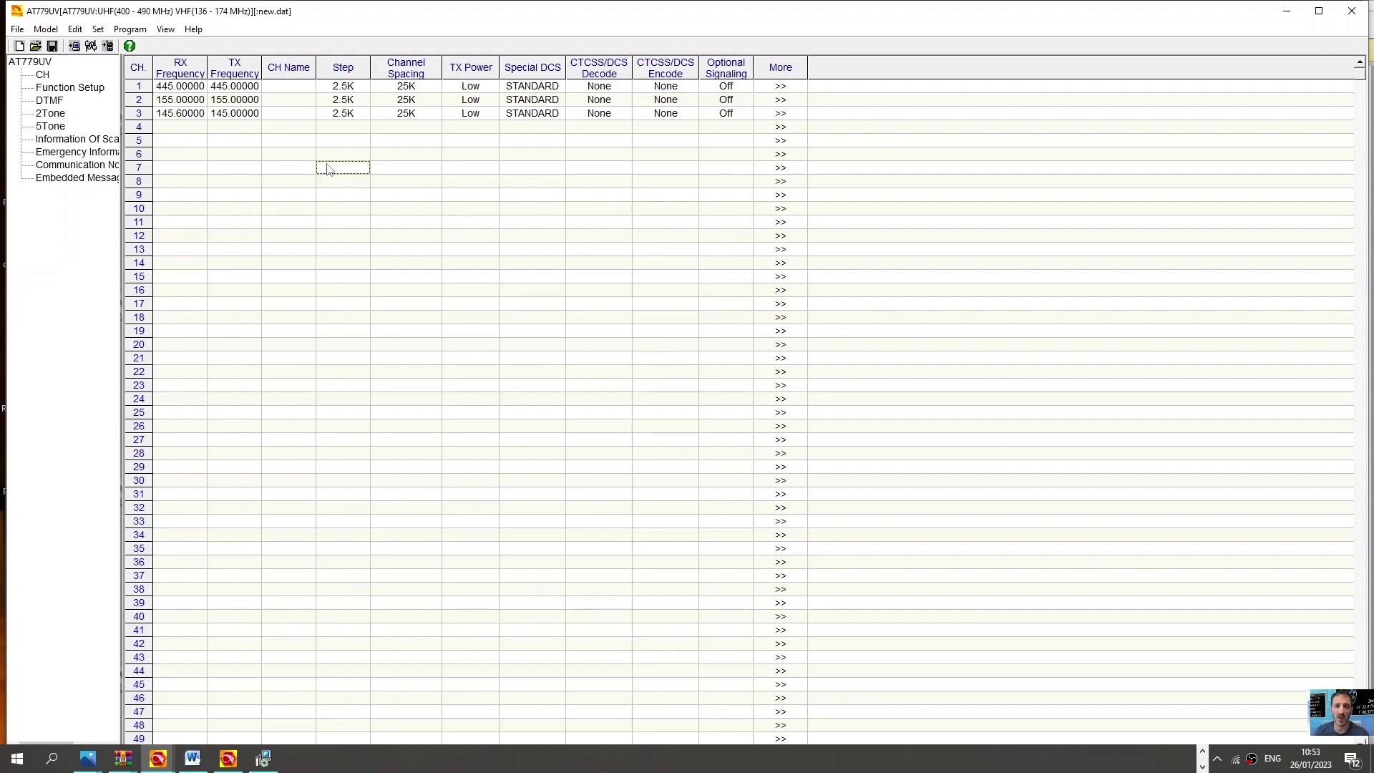
- Select channel 3's decode tone, encode tone and optional signalling cells
{"action": "left_click", "coordinate": [617, 118]}
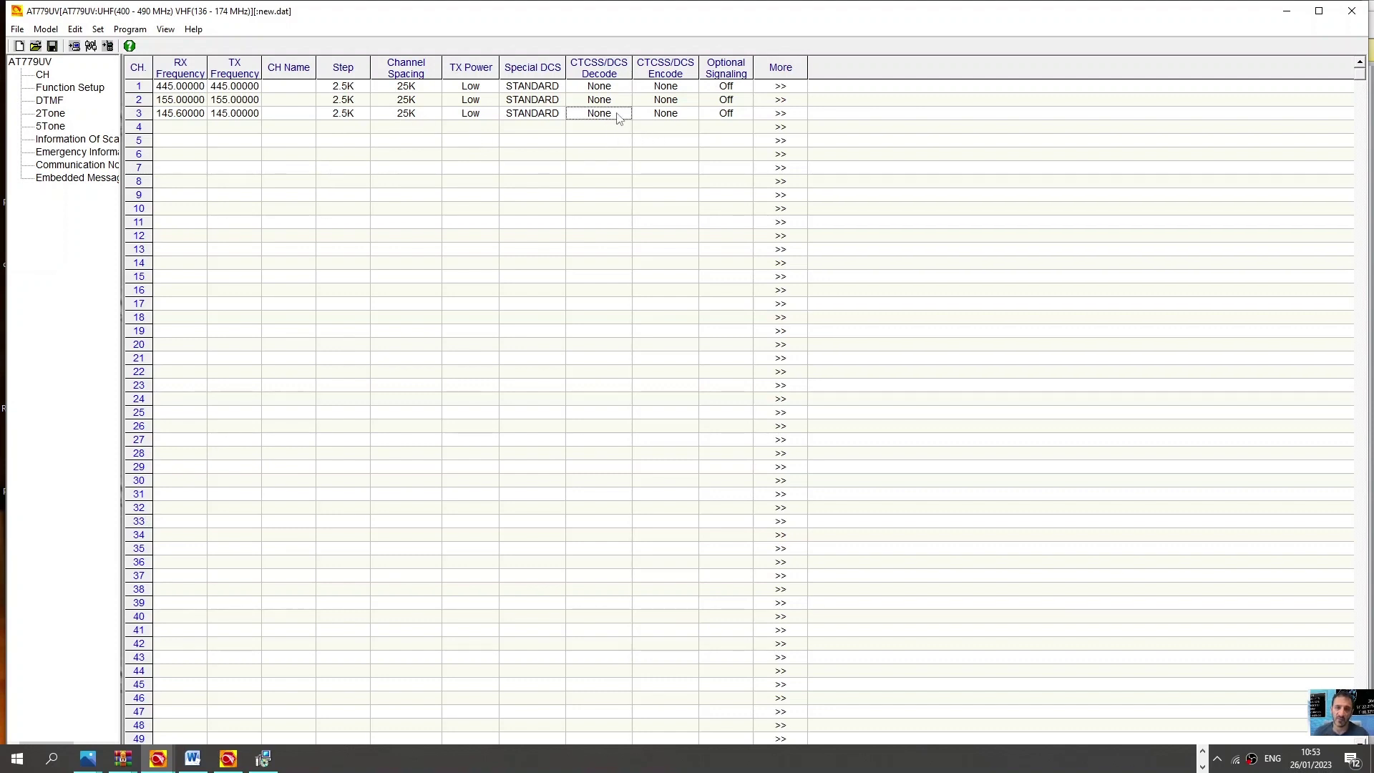
{"action": "left_click", "coordinate": [674, 118]}
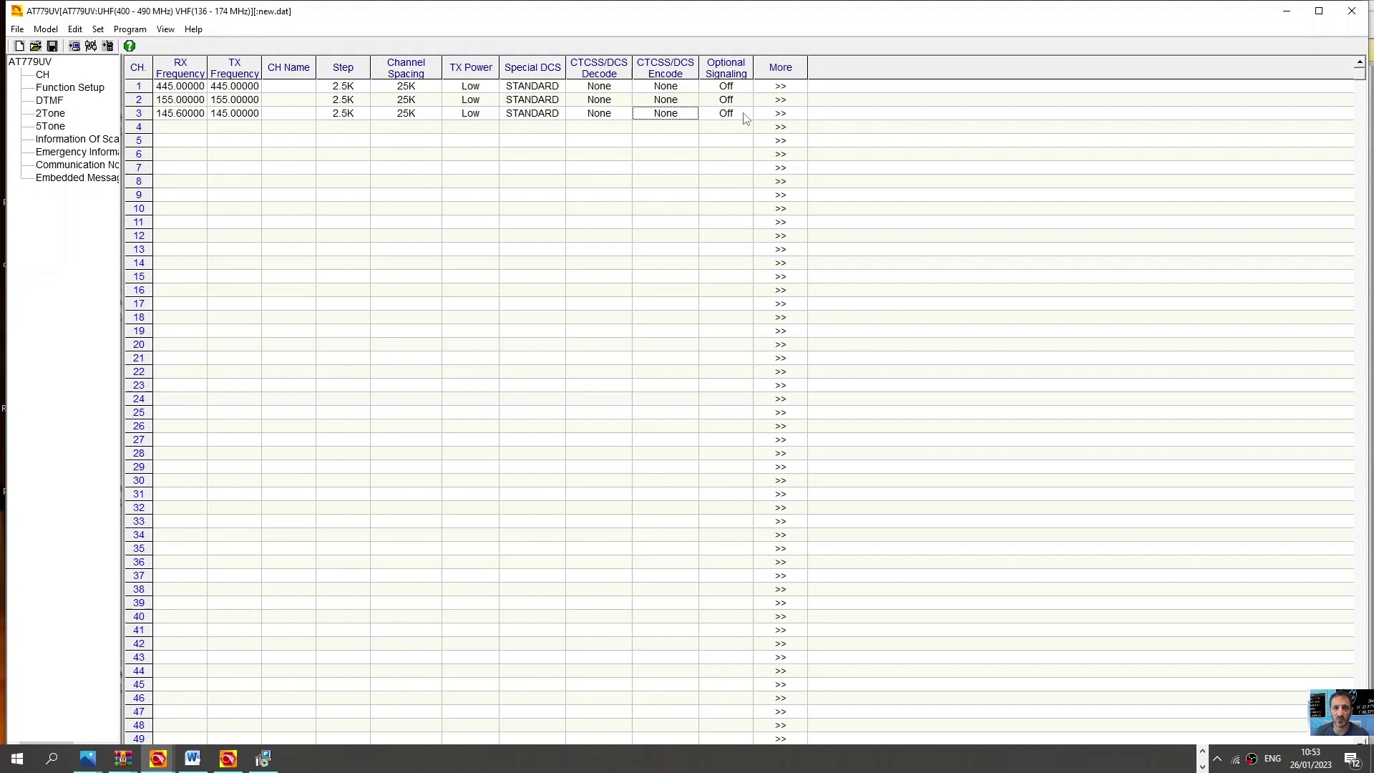
{"action": "left_click", "coordinate": [738, 118]}
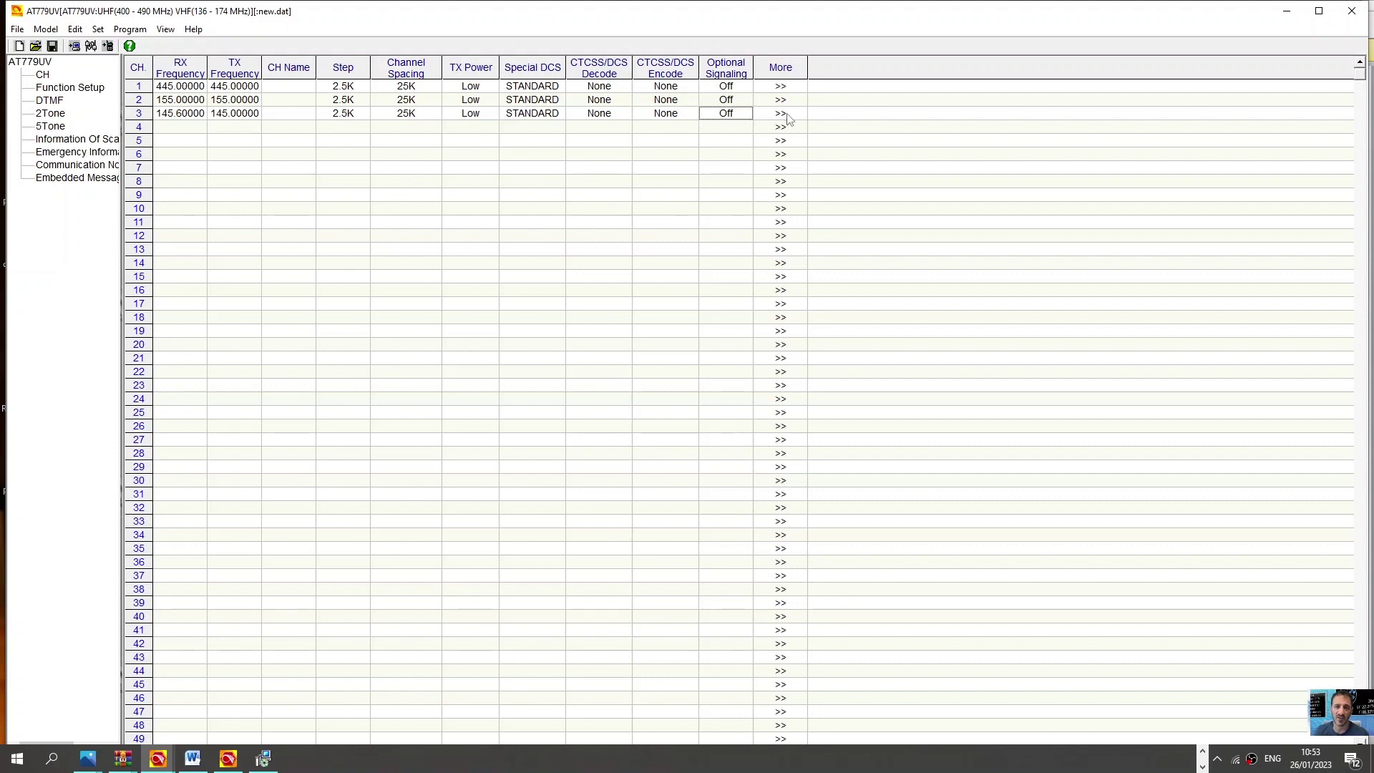
- Open channel 3's full settings, pick 94.8 as decode tone, and select CH Name
{"action": "left_click", "coordinate": [789, 119]}
{"action": "left_click", "coordinate": [789, 118]}
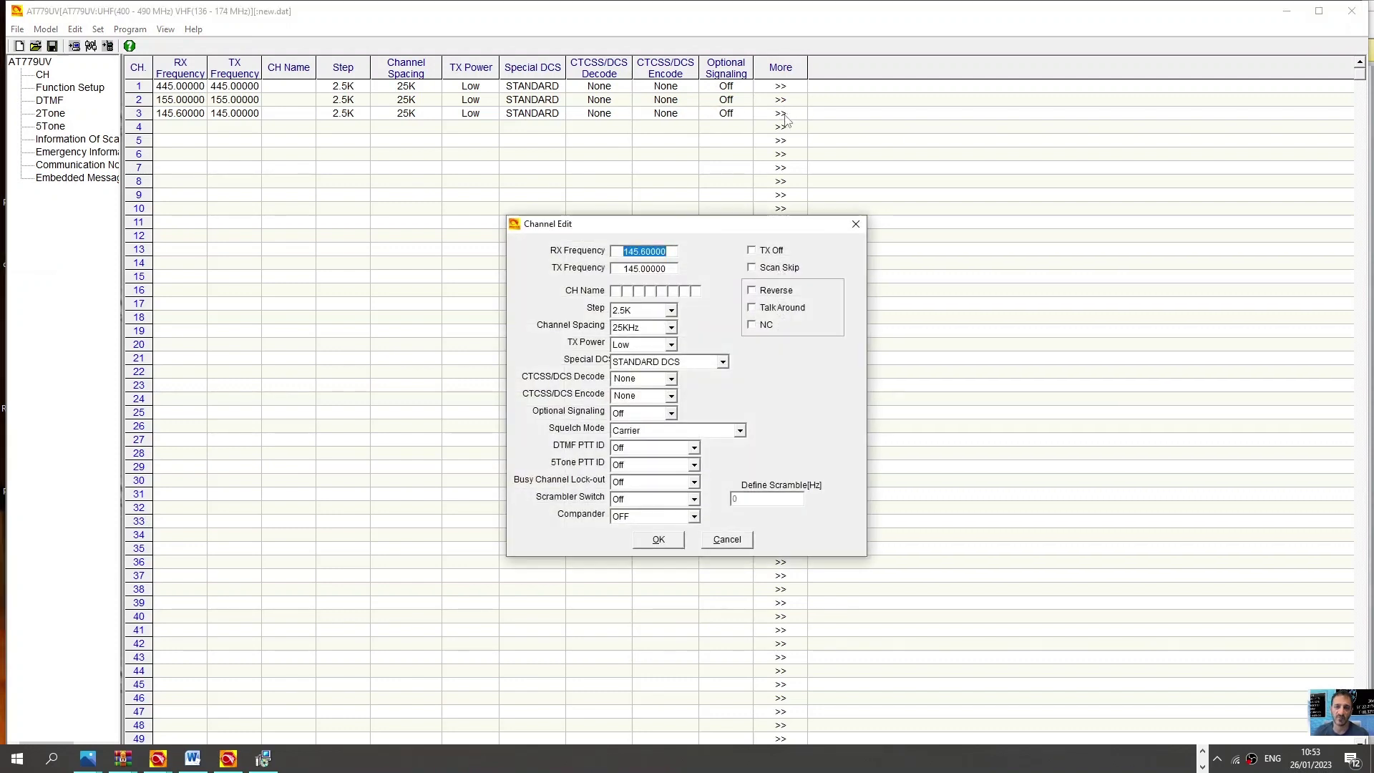
{"action": "left_click_drag", "start_coordinate": [731, 226], "coordinate": [523, 177]}
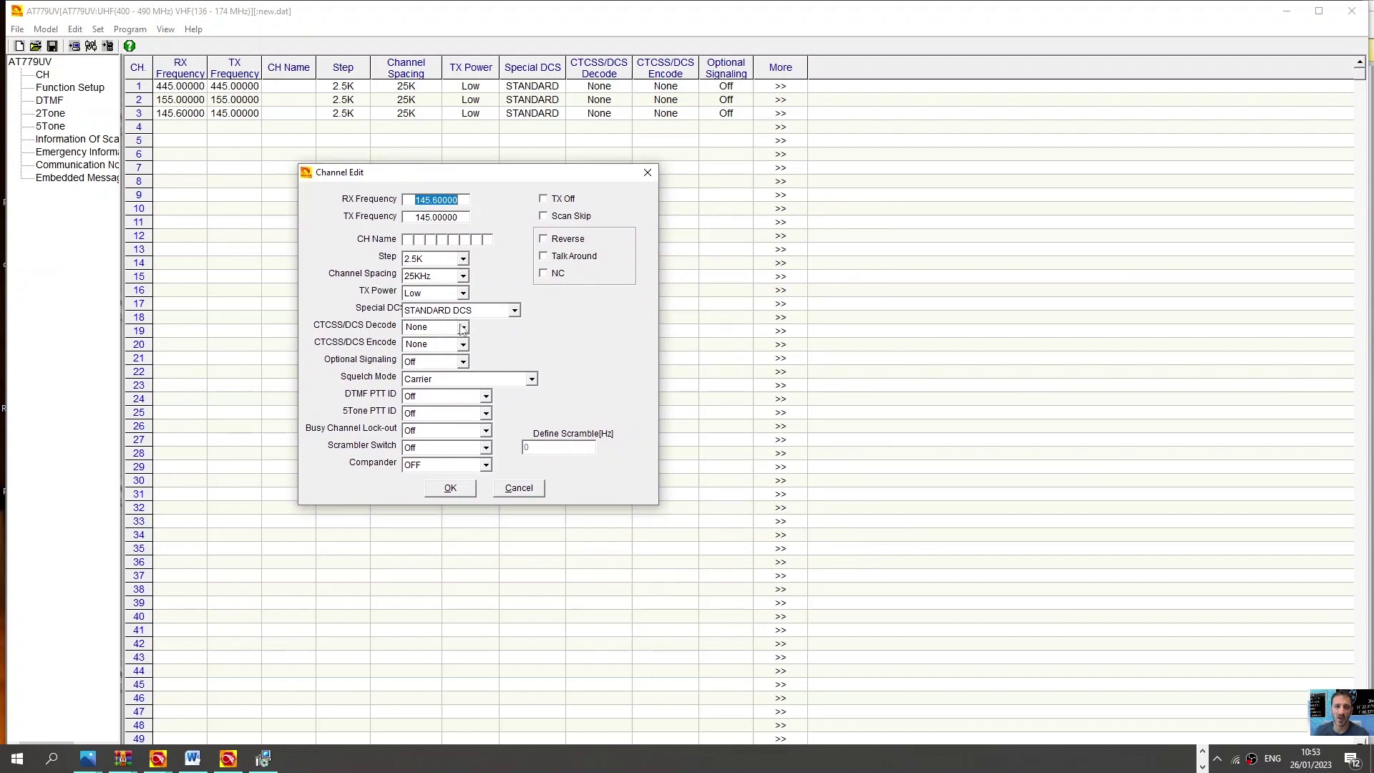
{"action": "left_click", "coordinate": [463, 327]}
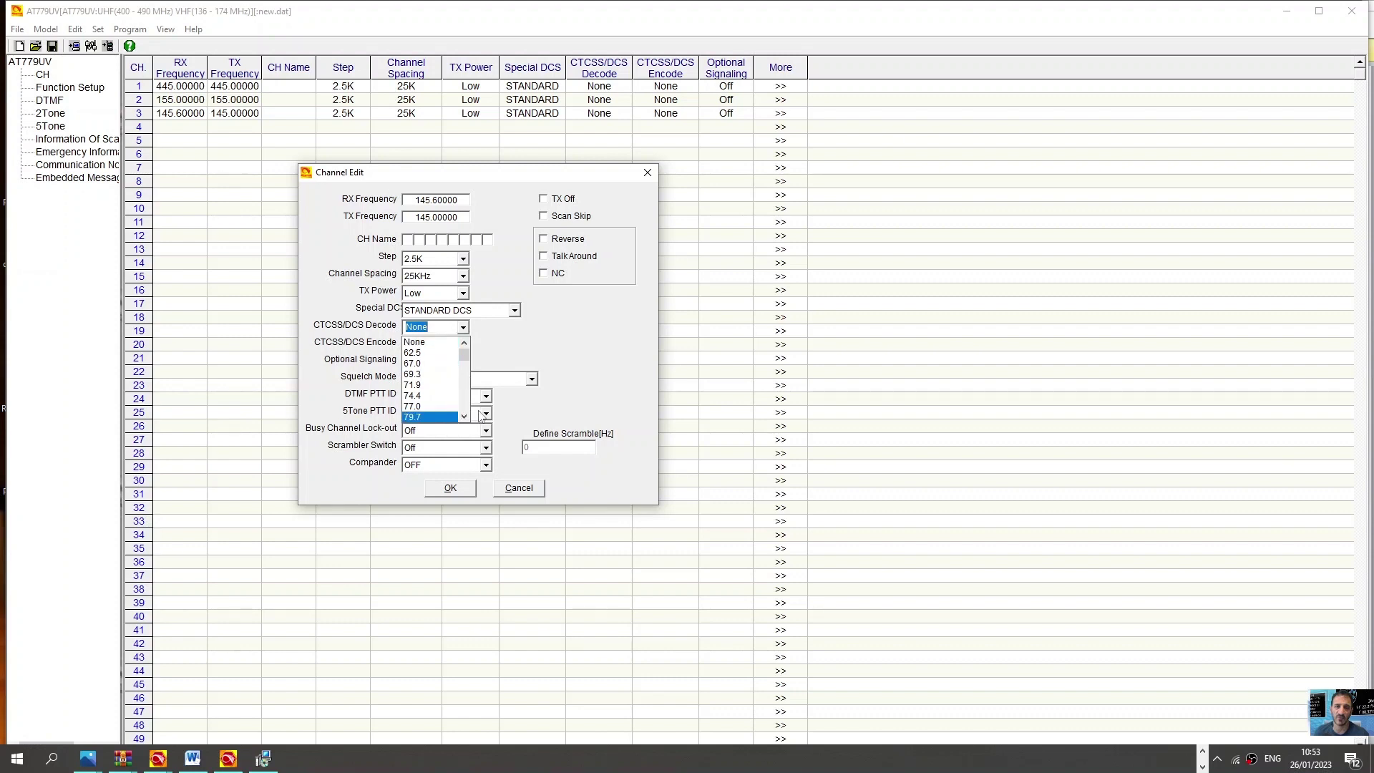
{"action": "left_click", "coordinate": [464, 416]}
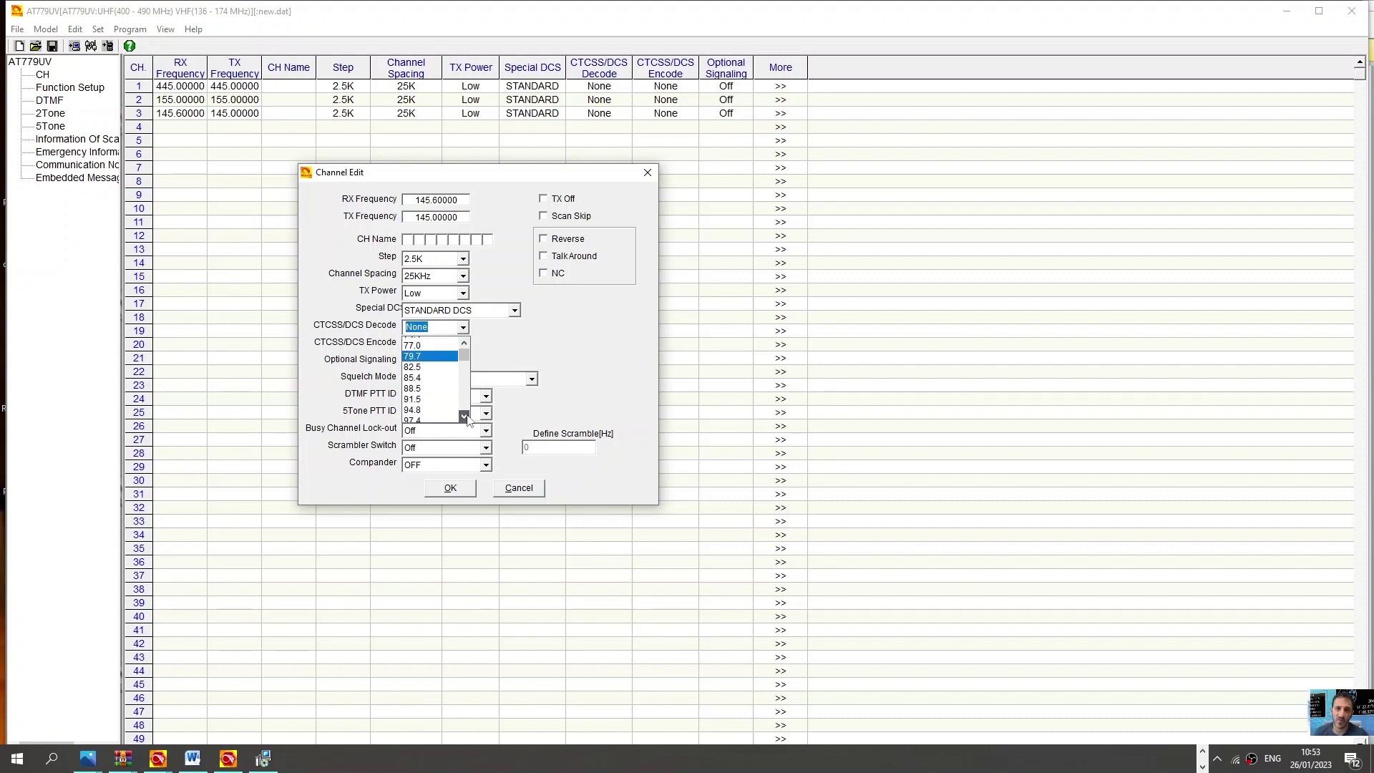
{"action": "left_click", "coordinate": [429, 362]}
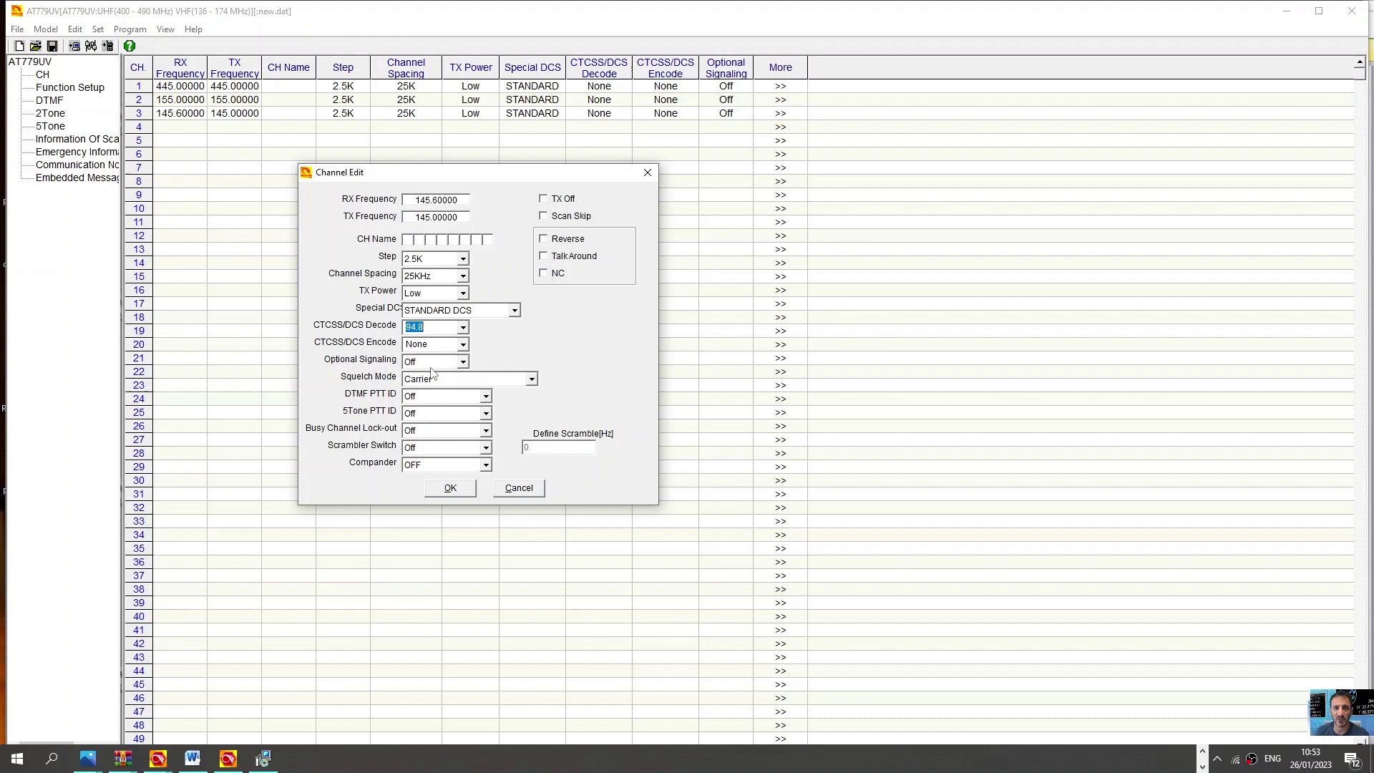
{"action": "left_click", "coordinate": [408, 242]}
- Set channel 3's TX power to Middle, keeping STANDARD DCS as special DCS
{"action": "left_click", "coordinate": [463, 294]}
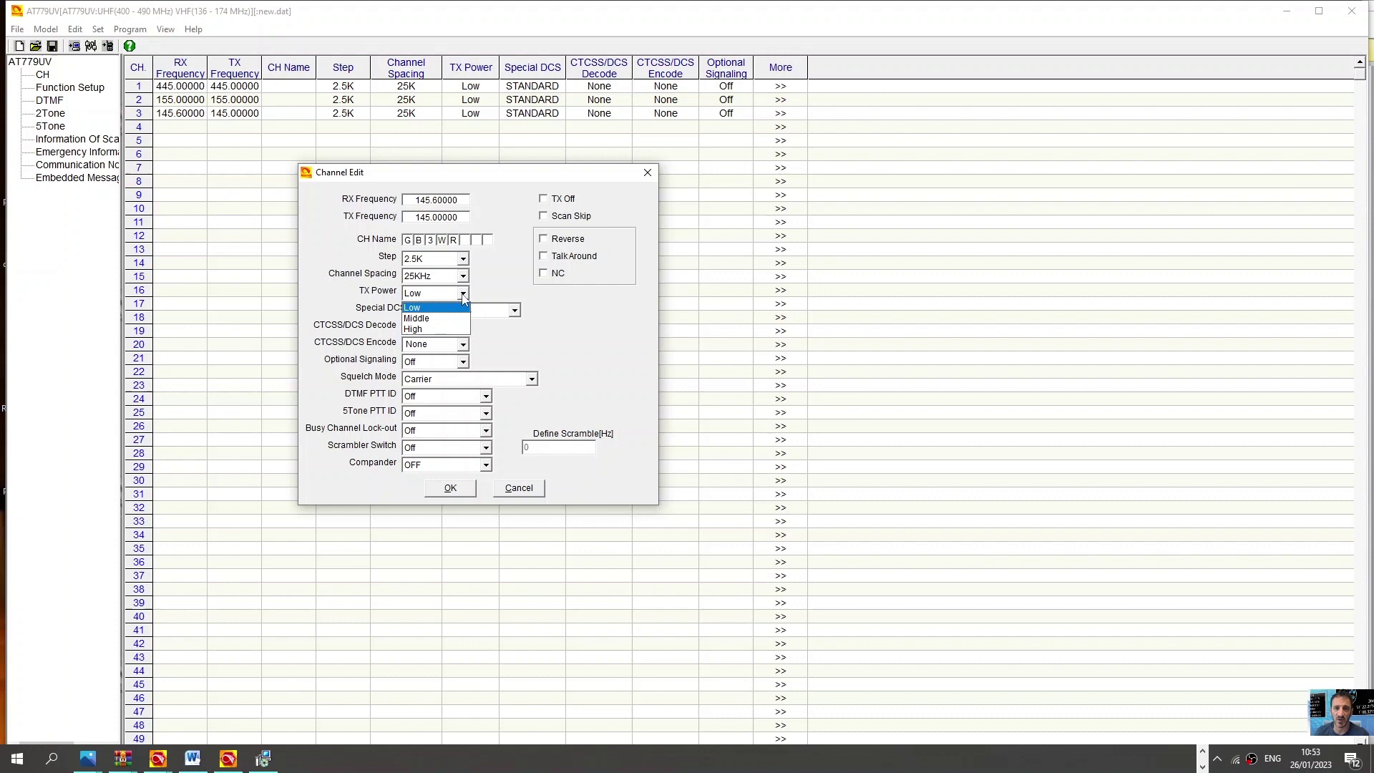
{"action": "left_click", "coordinate": [462, 294]}
{"action": "left_click", "coordinate": [463, 294]}
{"action": "left_click", "coordinate": [440, 318]}
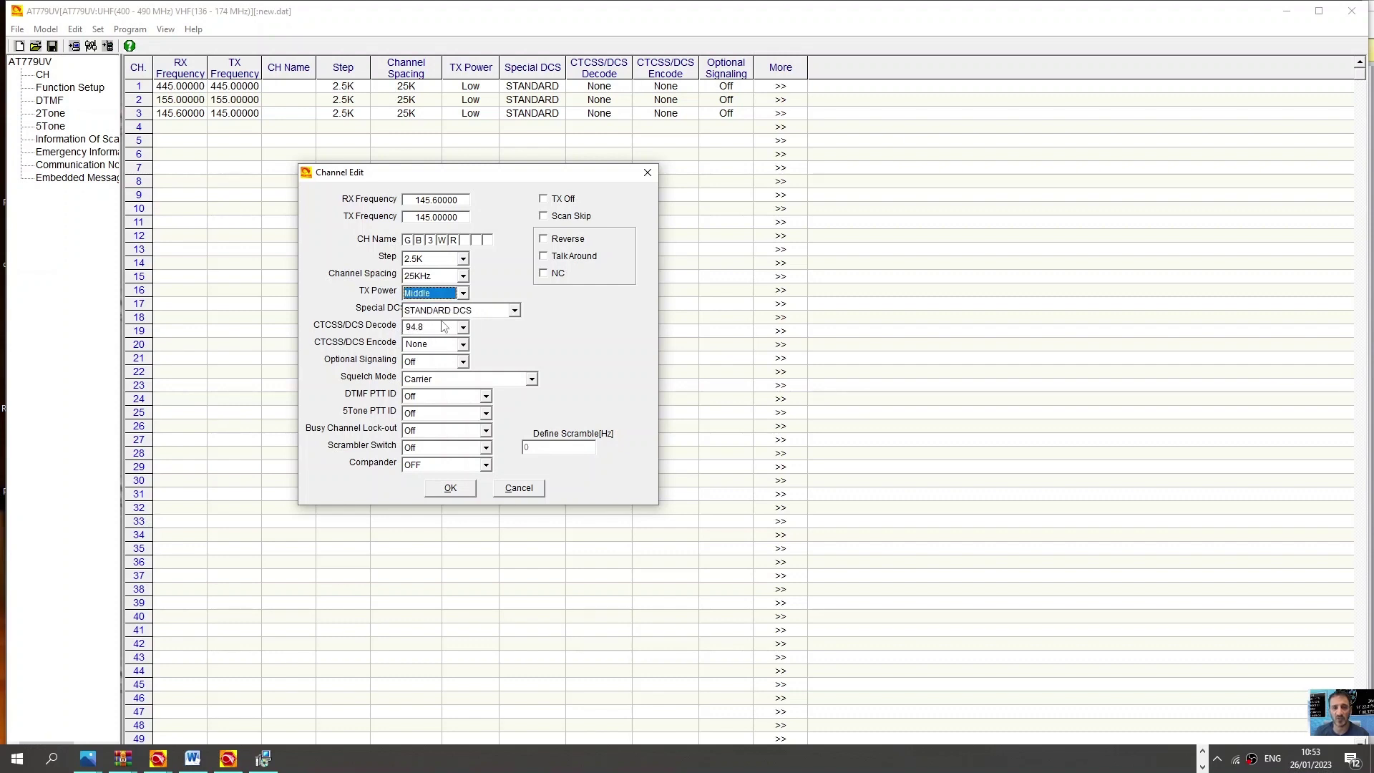
{"action": "left_click", "coordinate": [514, 310]}
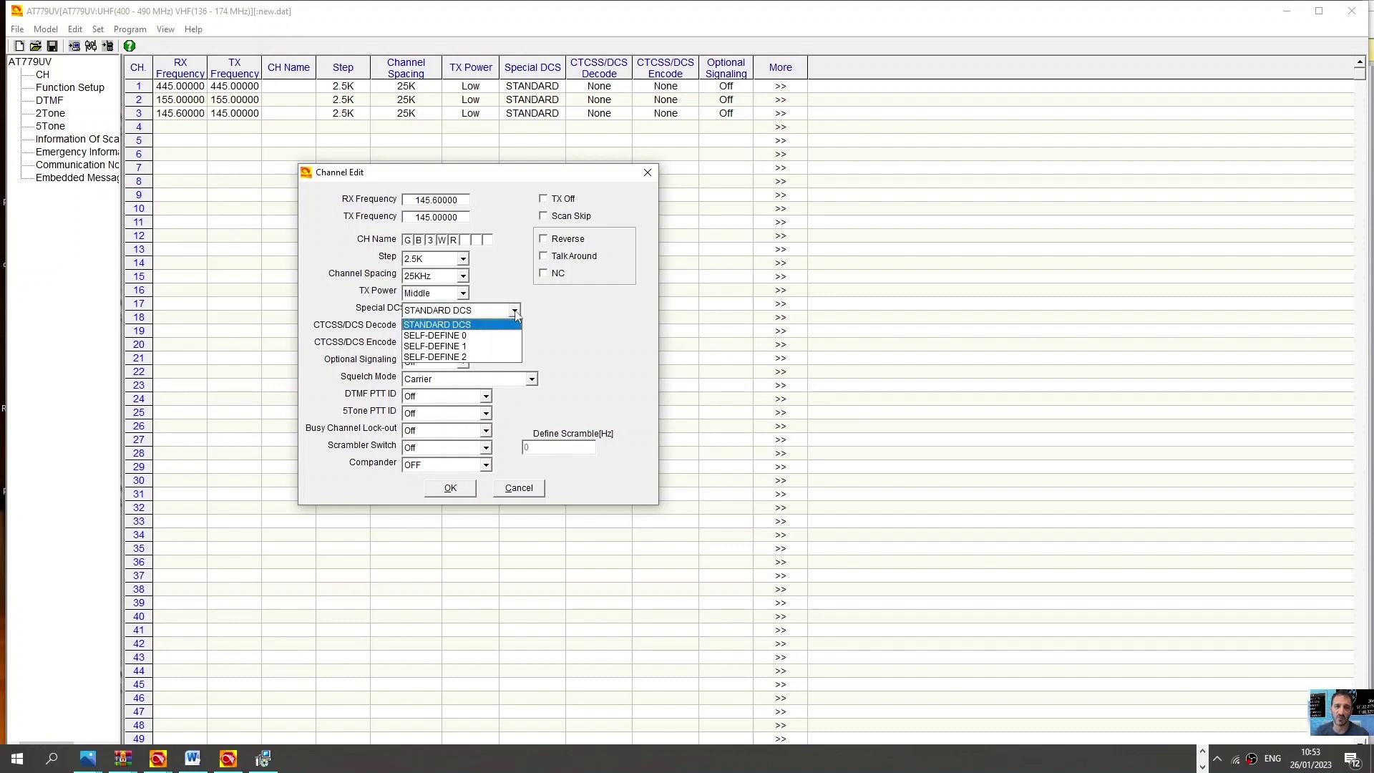
{"action": "left_click", "coordinate": [515, 312]}
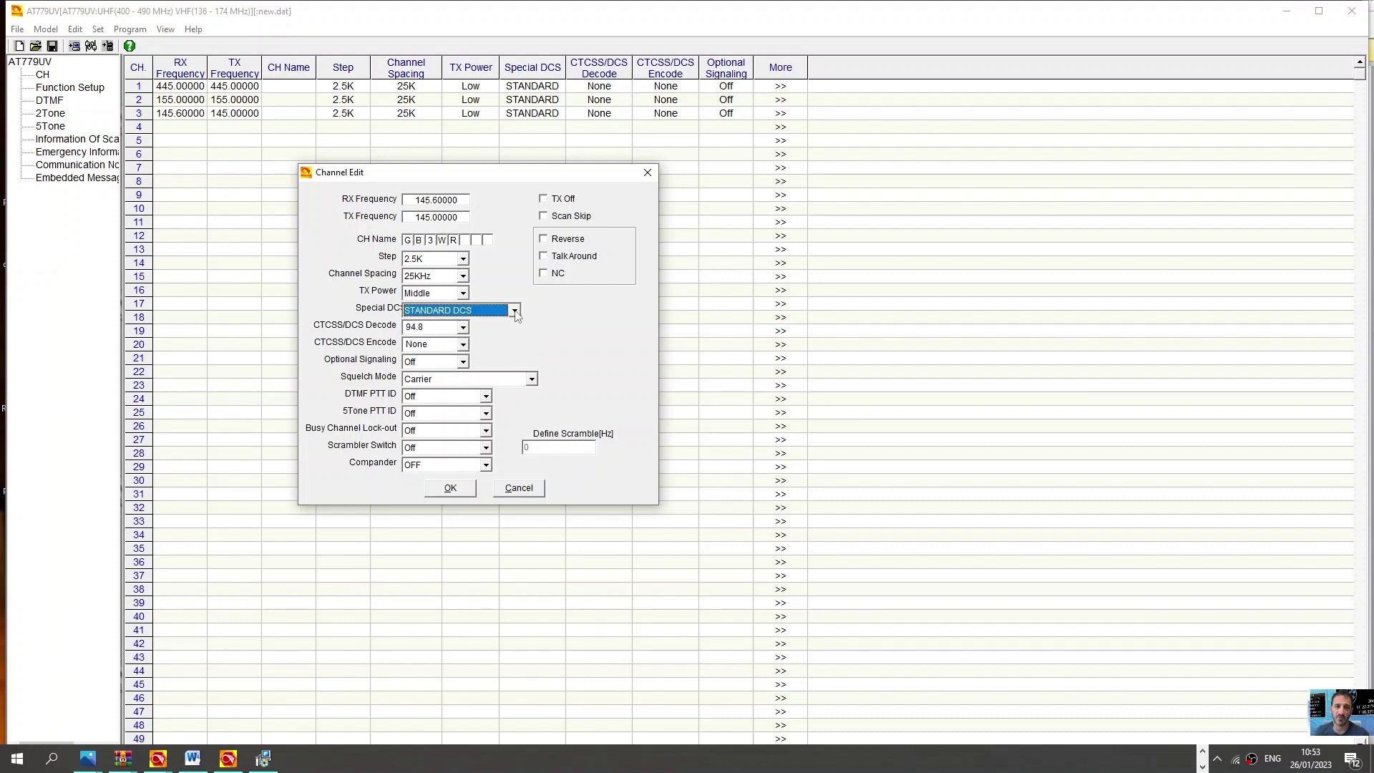
- Set the encode tone to 94.8 and confirm the decode tone is unchanged
{"action": "left_click", "coordinate": [463, 345]}
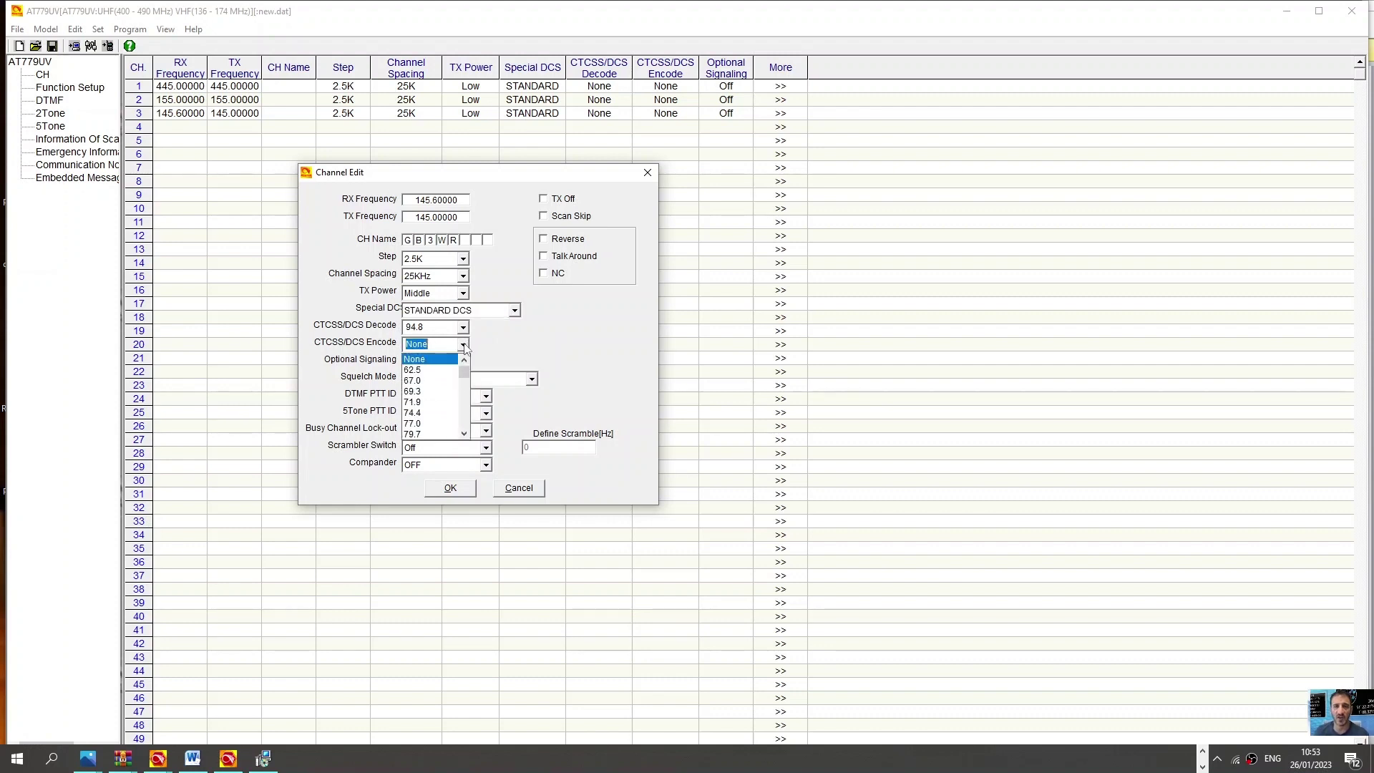
{"action": "left_click", "coordinate": [464, 434]}
{"action": "left_click", "coordinate": [463, 433]}
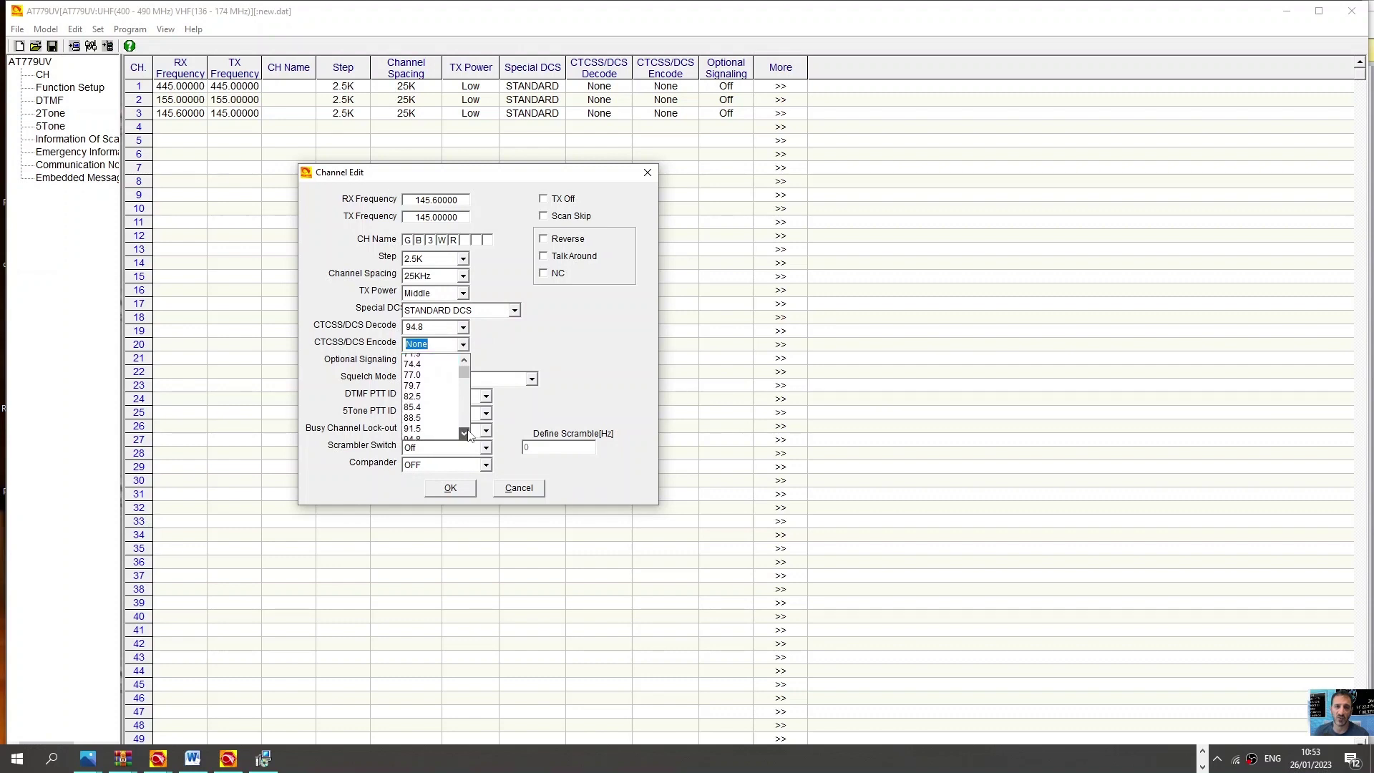
{"action": "left_click", "coordinate": [463, 433]}
{"action": "left_click", "coordinate": [430, 394]}
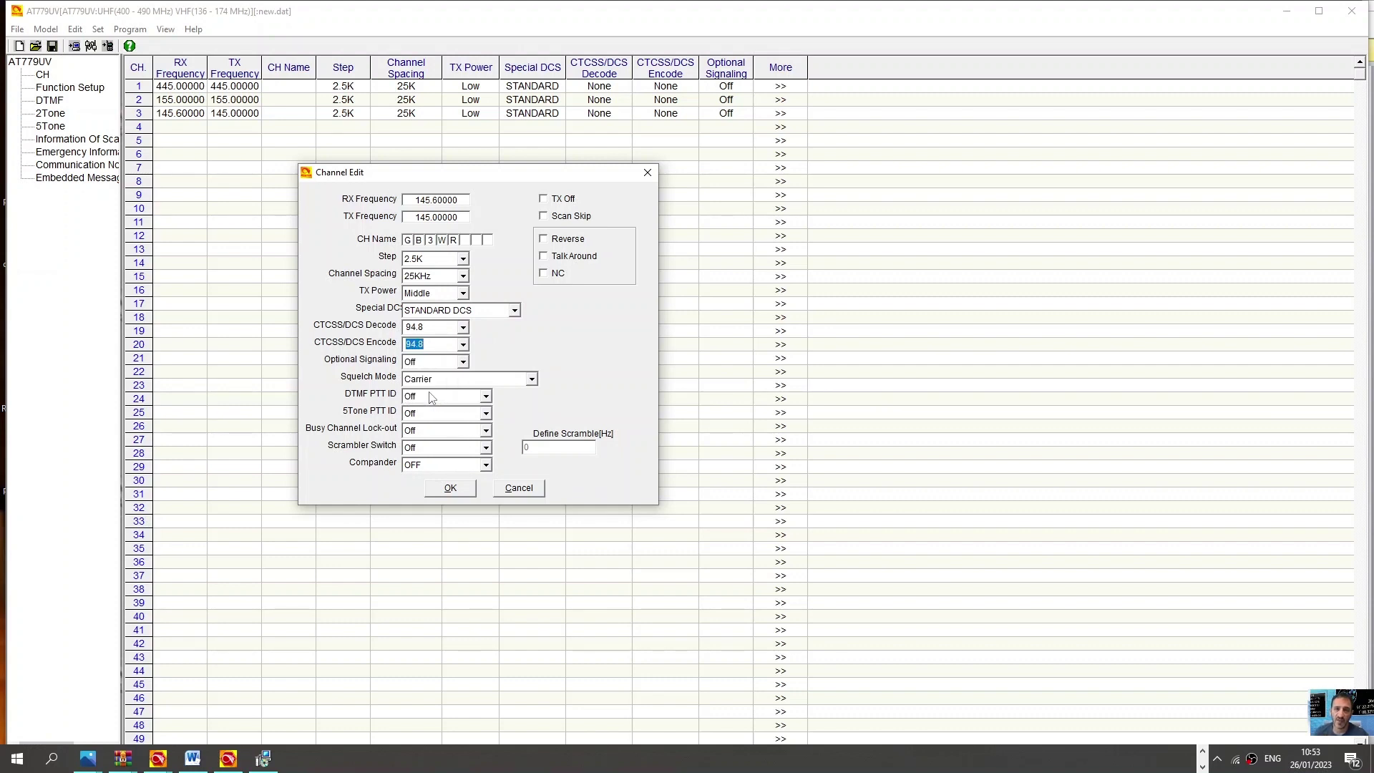
{"action": "left_click", "coordinate": [464, 328]}
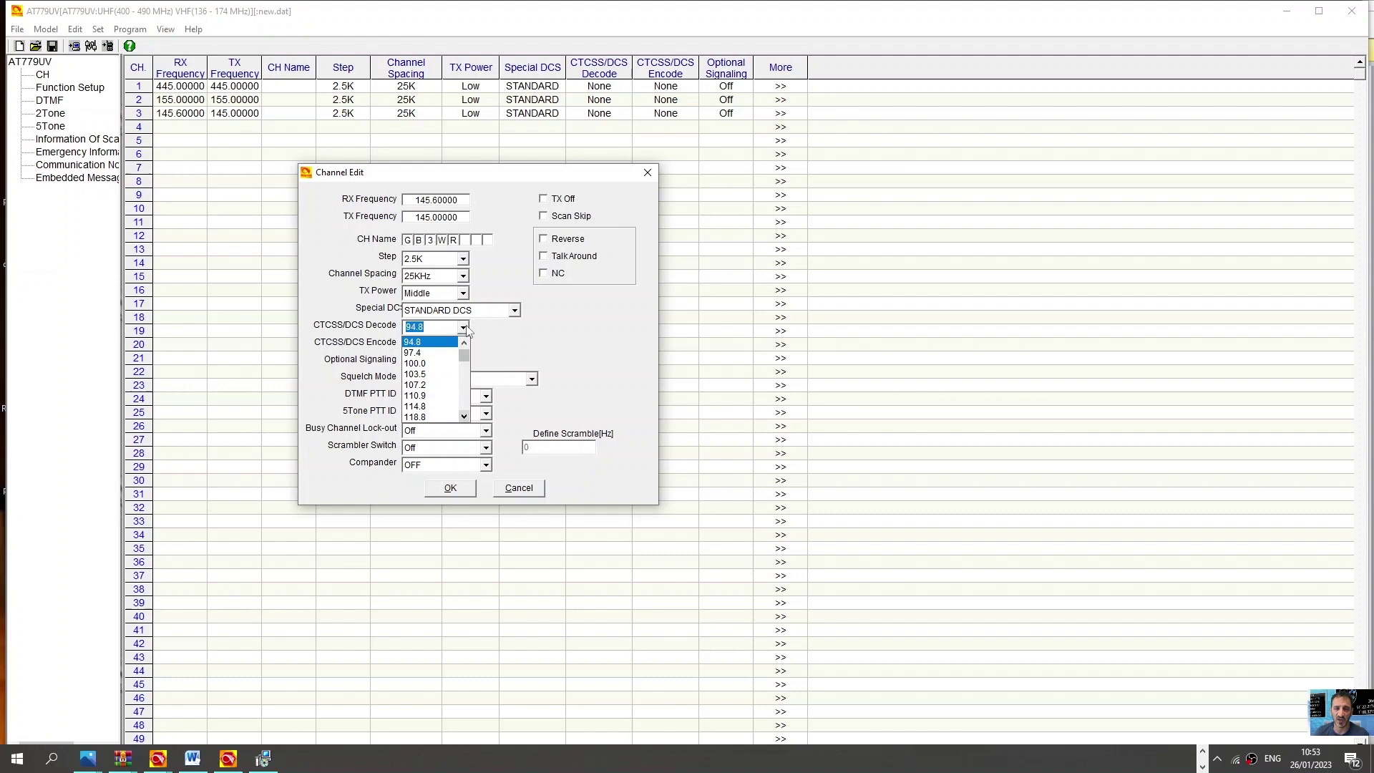
{"action": "left_click", "coordinate": [464, 328]}
{"action": "left_click", "coordinate": [464, 327]}
{"action": "left_click", "coordinate": [464, 328]}
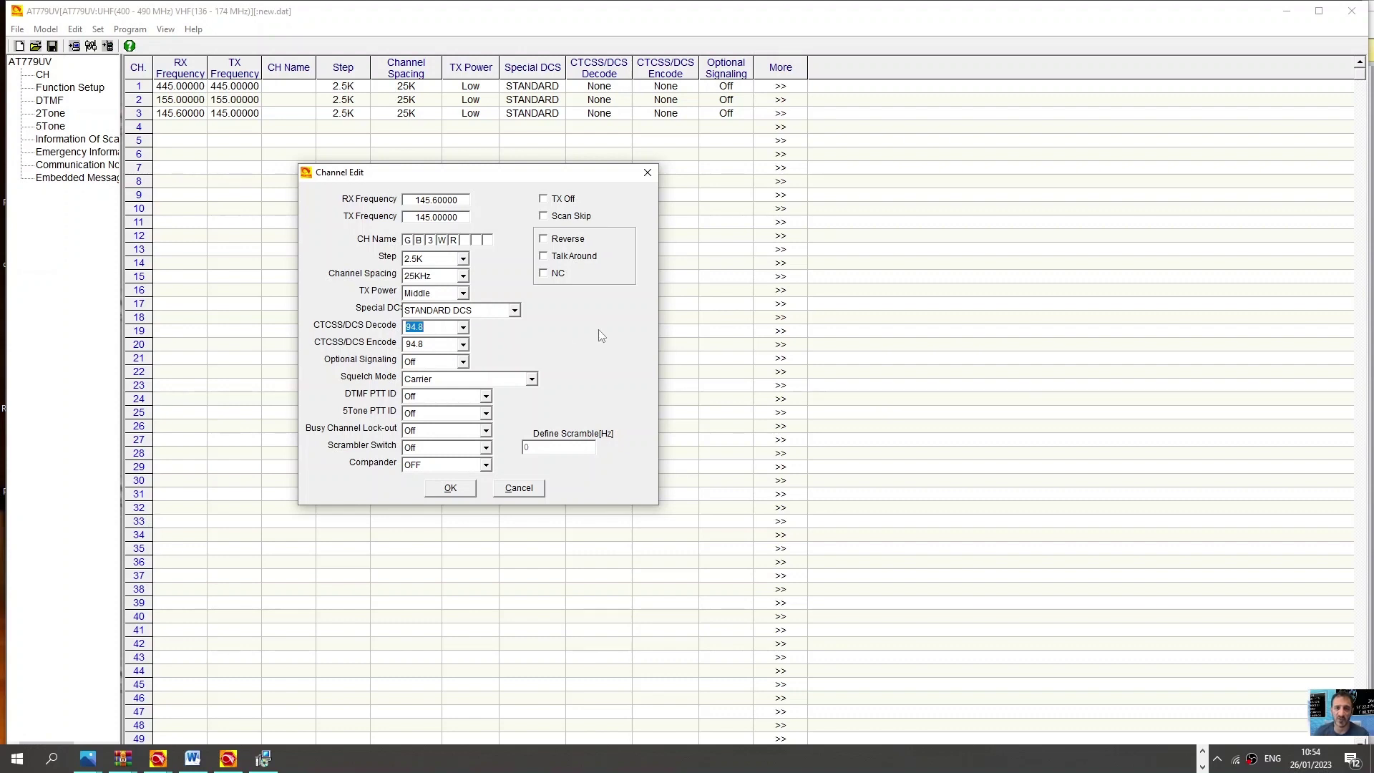
- Verify the encode tone, keep Optional Signaling Off, and apply with OK
{"action": "left_click", "coordinate": [462, 344]}
{"action": "left_click", "coordinate": [463, 344]}
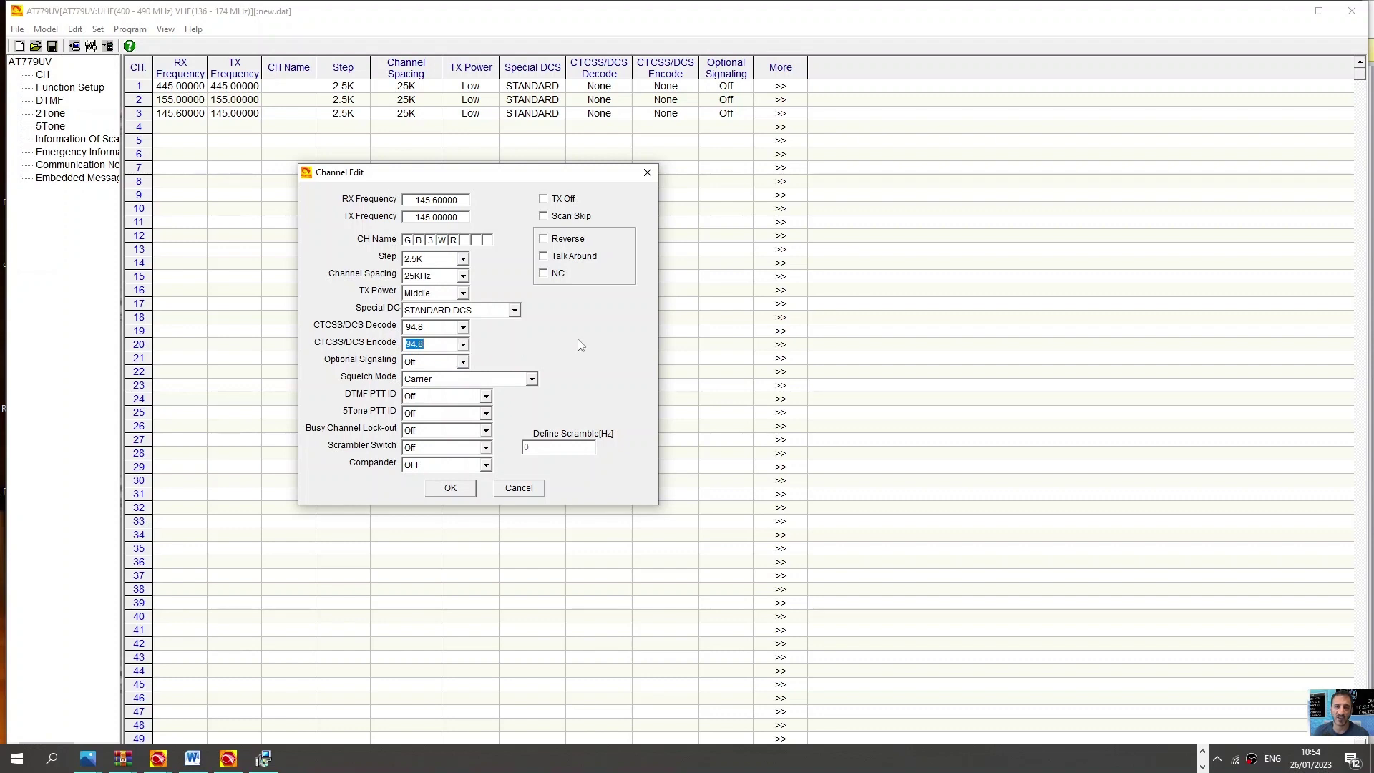
{"action": "left_click", "coordinate": [462, 363]}
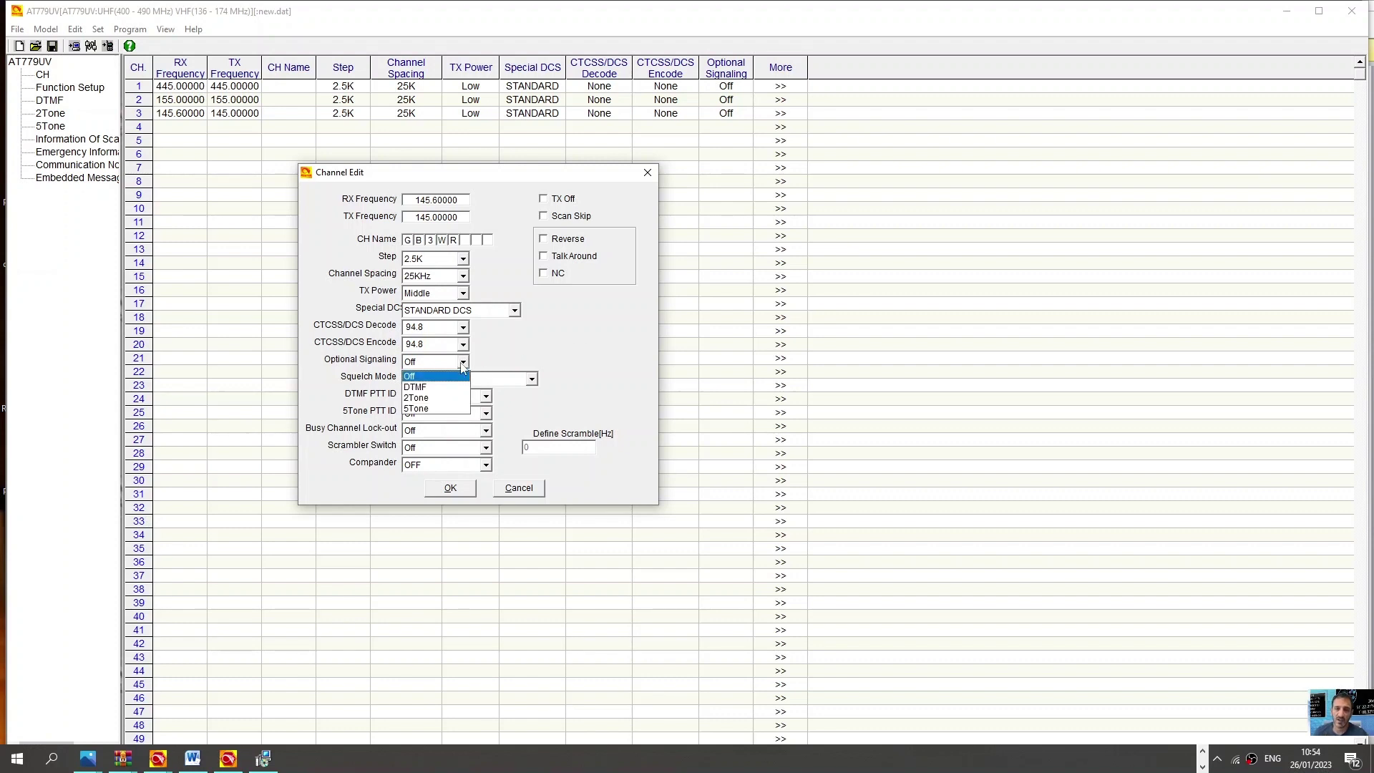
{"action": "left_click", "coordinate": [462, 367]}
{"action": "left_click", "coordinate": [462, 493]}
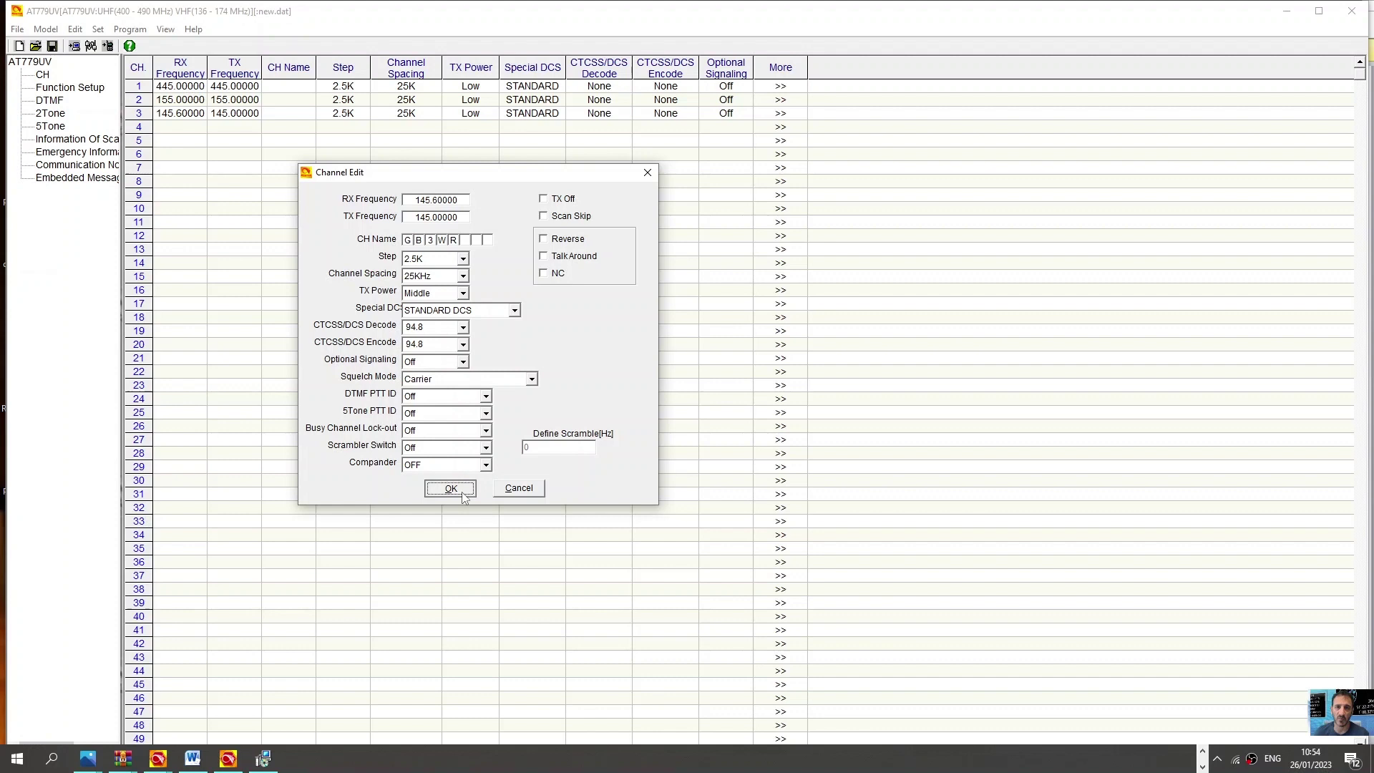
{"action": "left_click", "coordinate": [129, 29]}
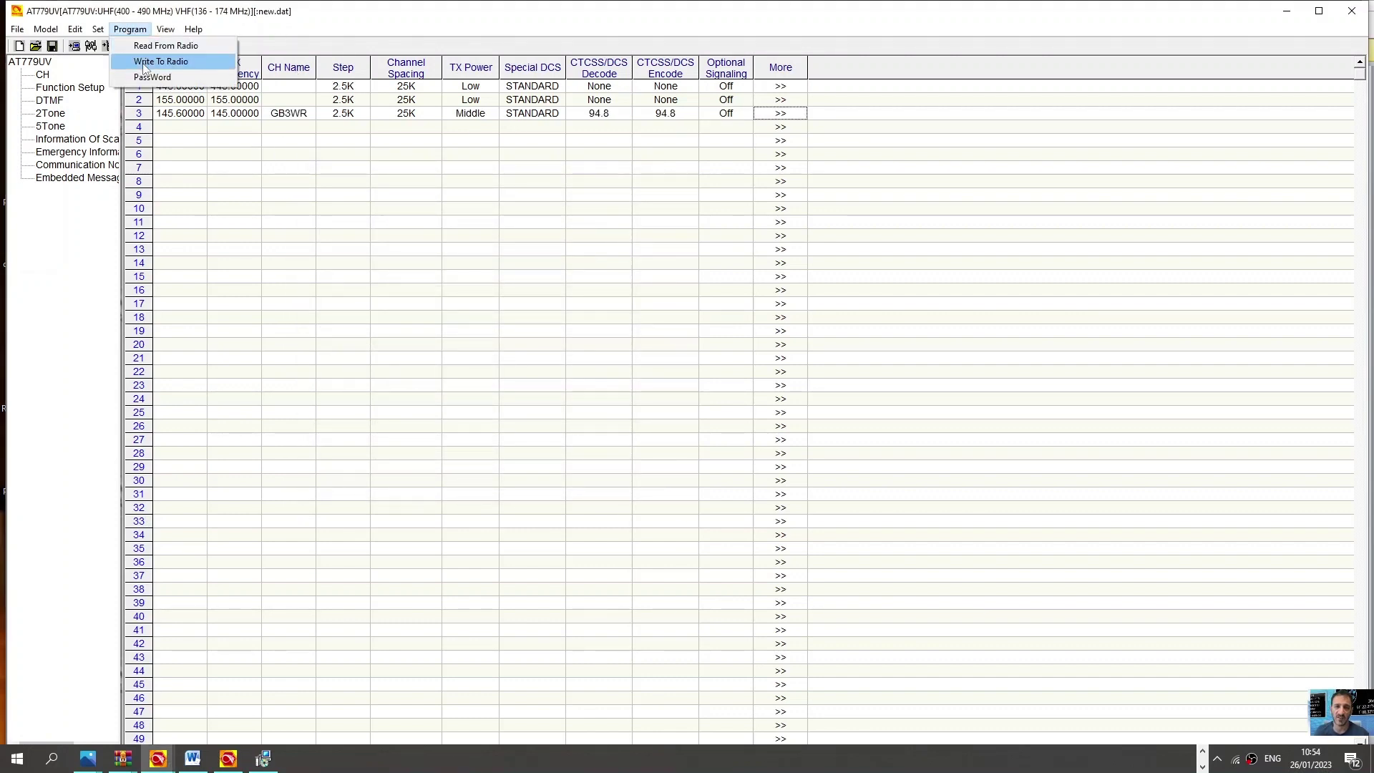
{"action": "left_click", "coordinate": [243, 202]}
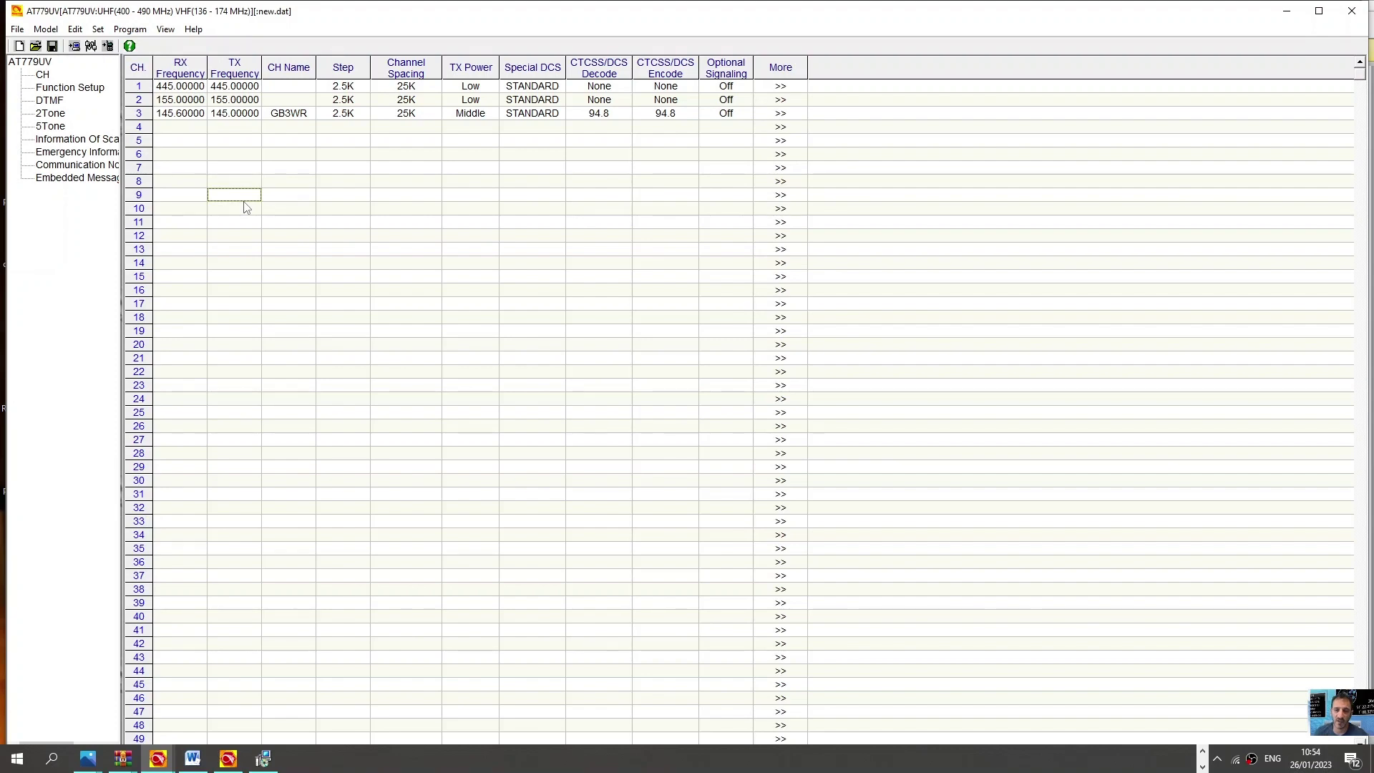